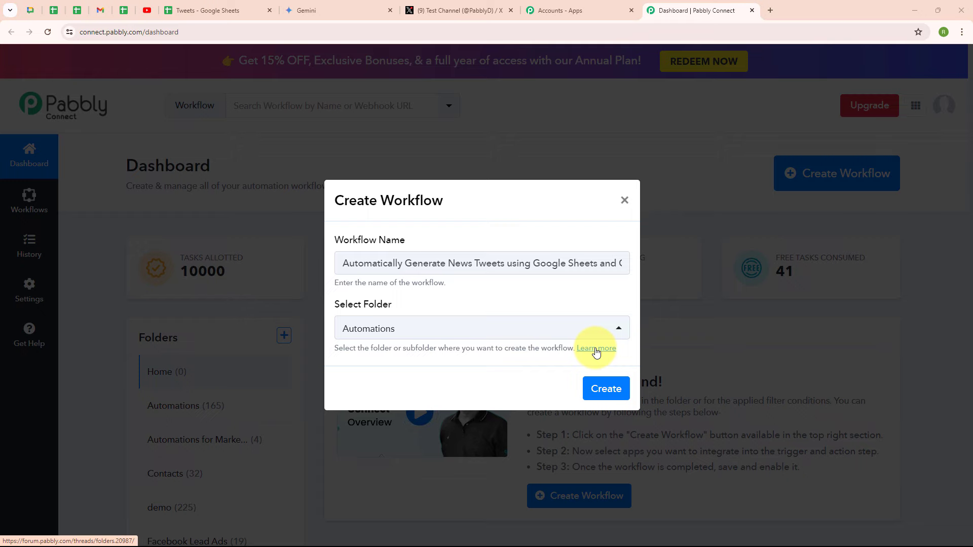
Step: Look at the help article on organizing workflows in folders, then close it and return to the new workflow form
{"action": "left_click", "coordinate": [596, 349]}
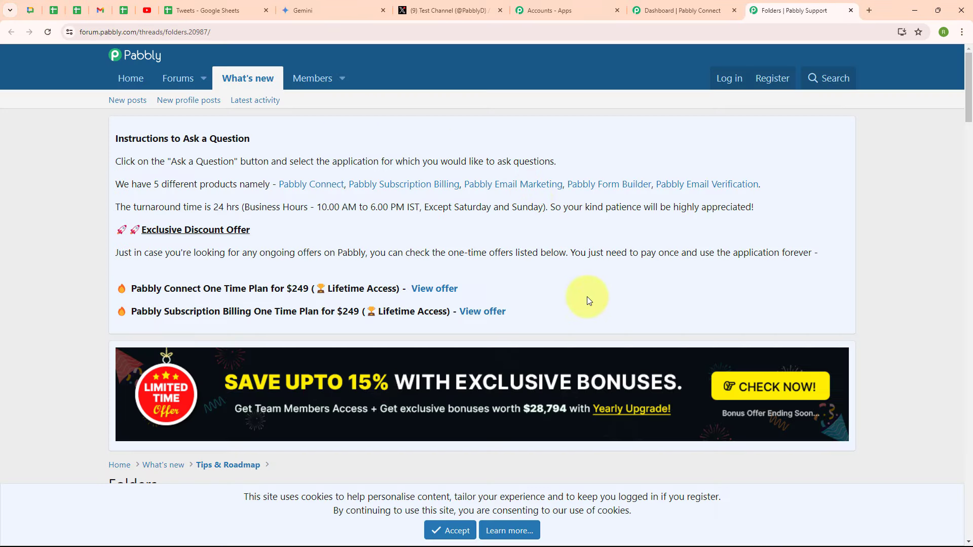
{"action": "scroll", "coordinate": [587, 298], "scroll_direction": "down", "scroll_amount": 5}
{"action": "scroll", "coordinate": [587, 299], "scroll_direction": "down", "scroll_amount": 3}
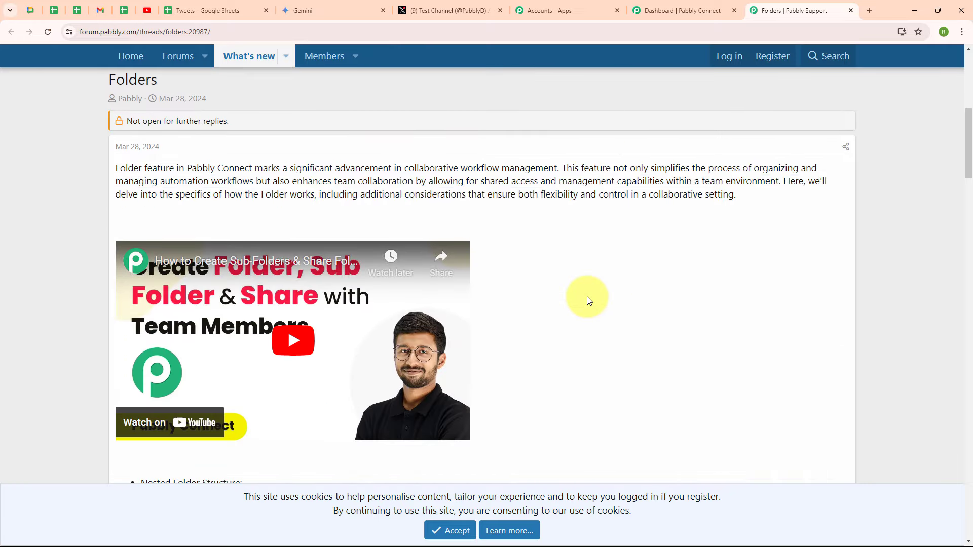
{"action": "left_click", "coordinate": [851, 11]}
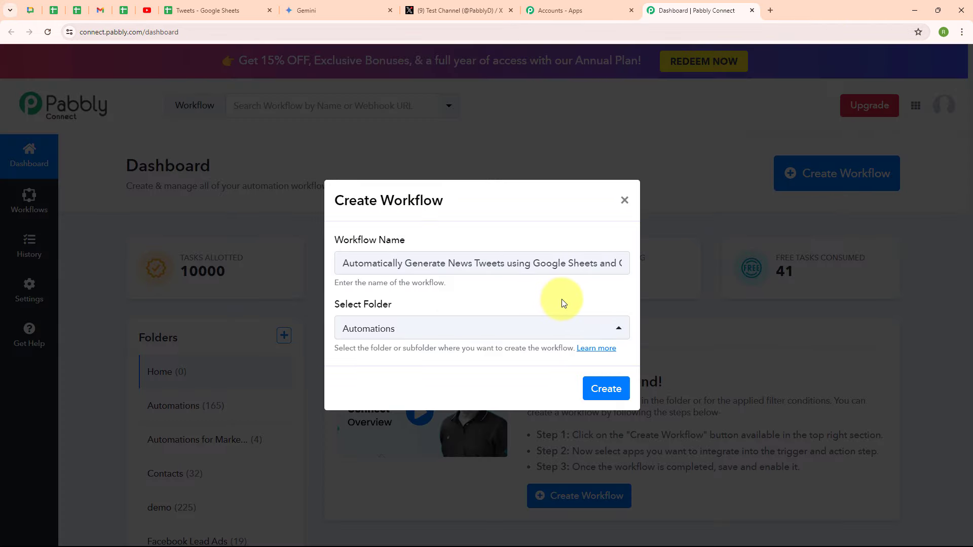
Step: Create the news tweets workflow in the Automations folder and collapse its trigger step
{"action": "left_click", "coordinate": [622, 398]}
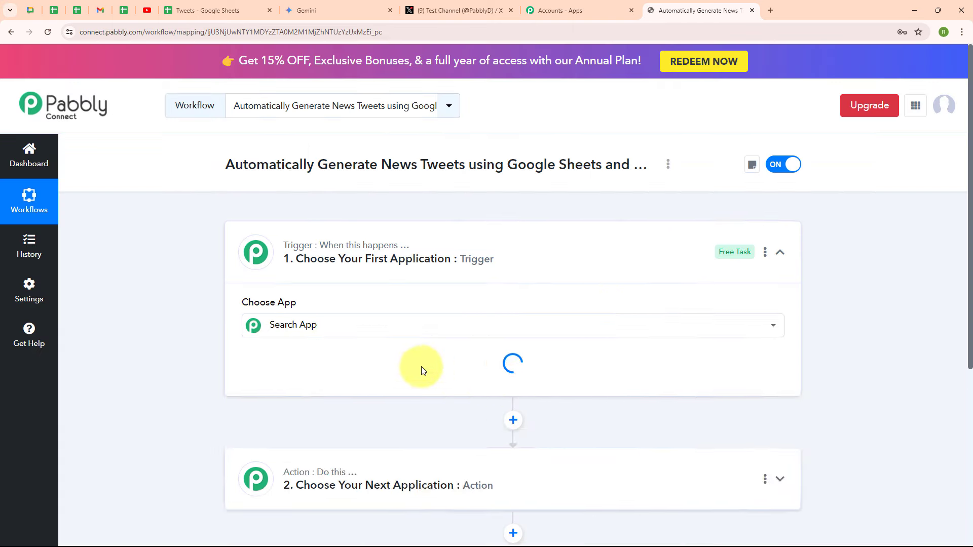
{"action": "left_click", "coordinate": [781, 252]}
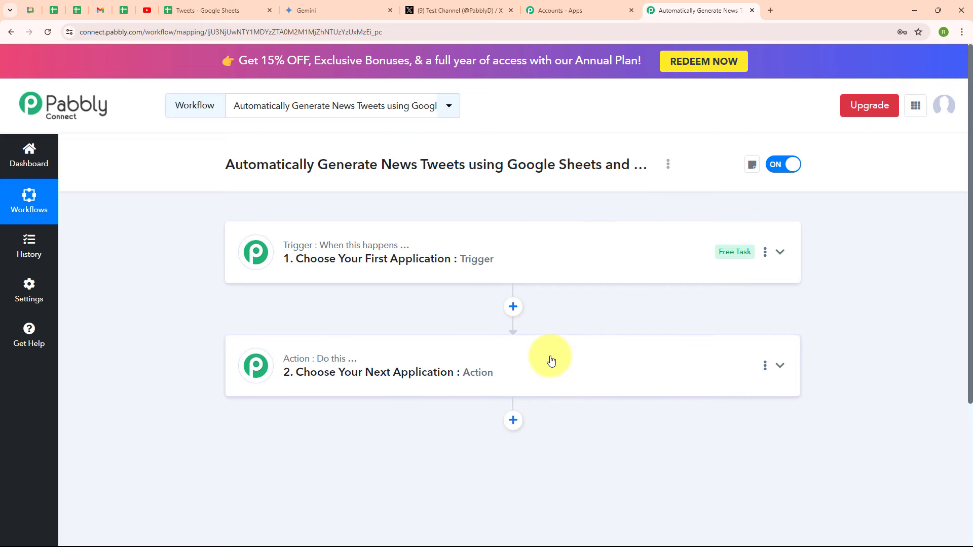
{"action": "mouse_move", "coordinate": [308, 372]}
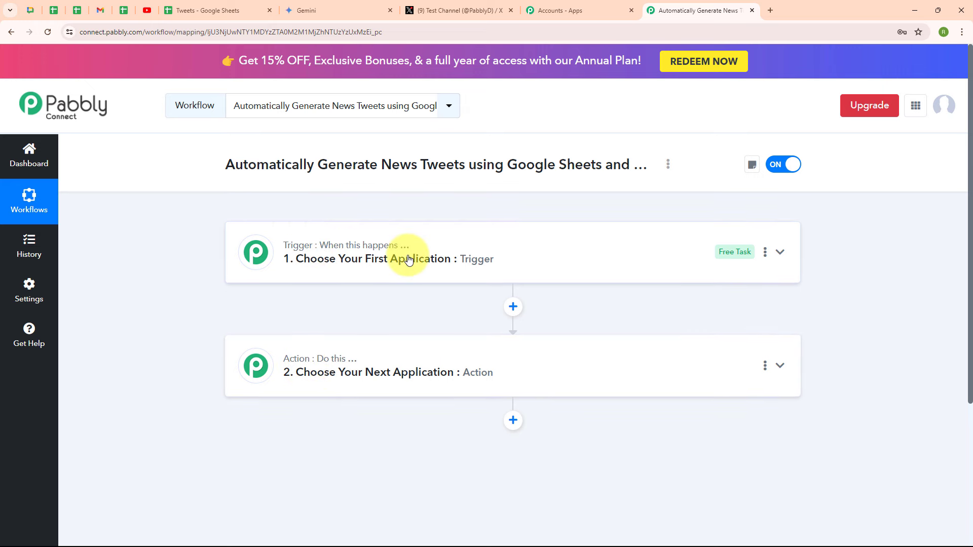
{"action": "mouse_move", "coordinate": [261, 357]}
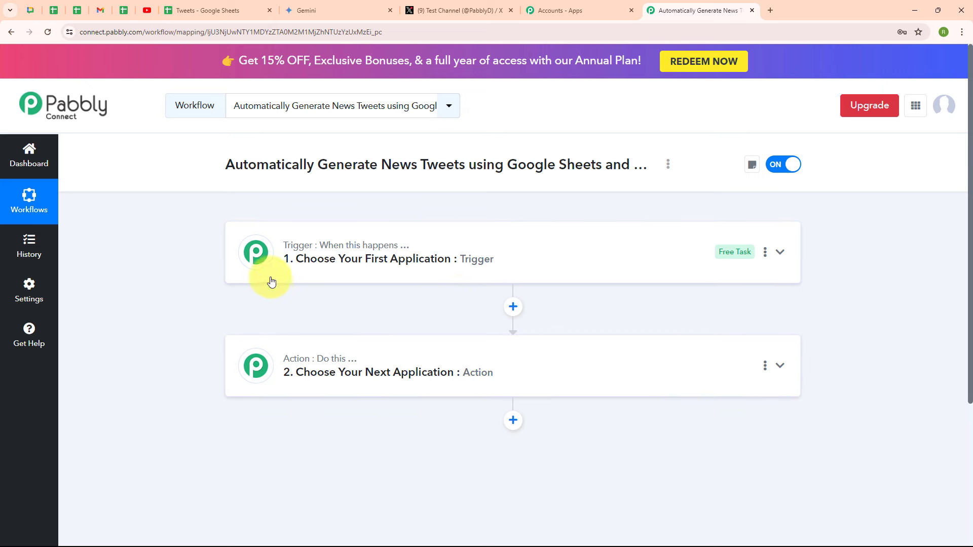
Step: Set the workflow's trigger to Google Sheets with the event New or Updated Spreadsheet Row
{"action": "left_click", "coordinate": [780, 253]}
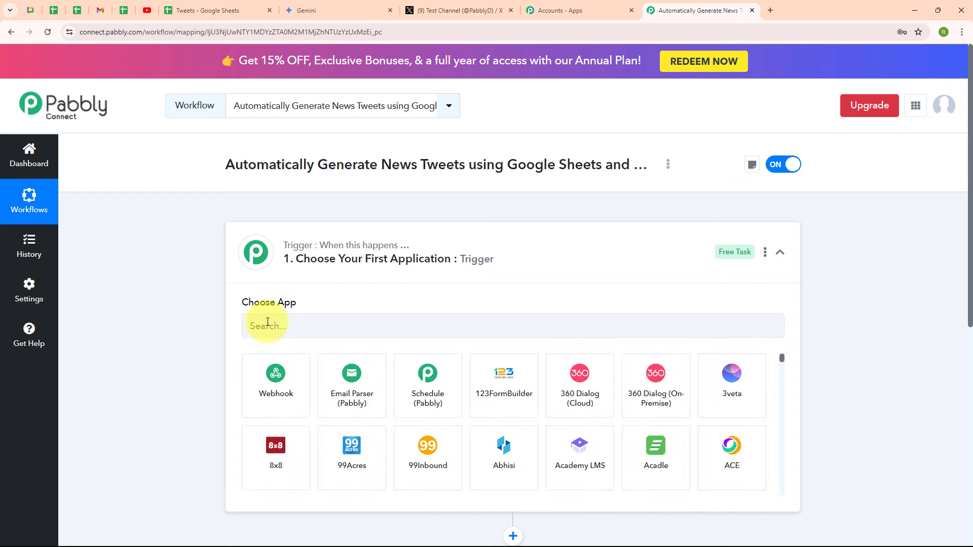
{"action": "left_click", "coordinate": [268, 322]}
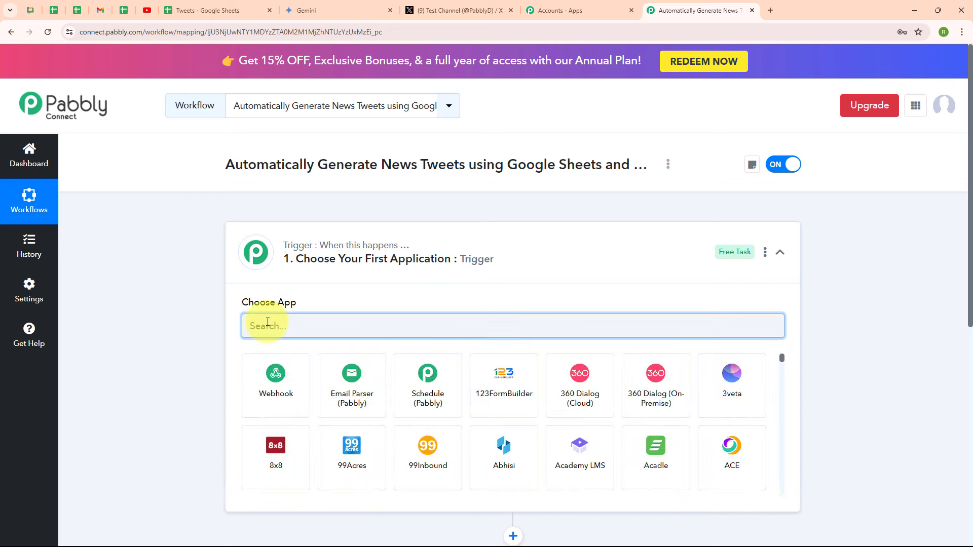
{"action": "type", "text": "goo"}
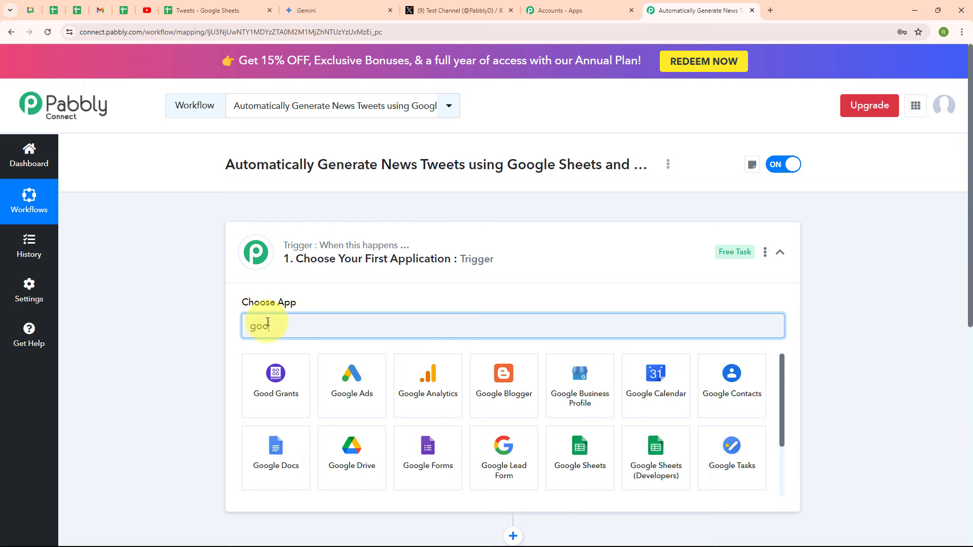
{"action": "left_click", "coordinate": [570, 456]}
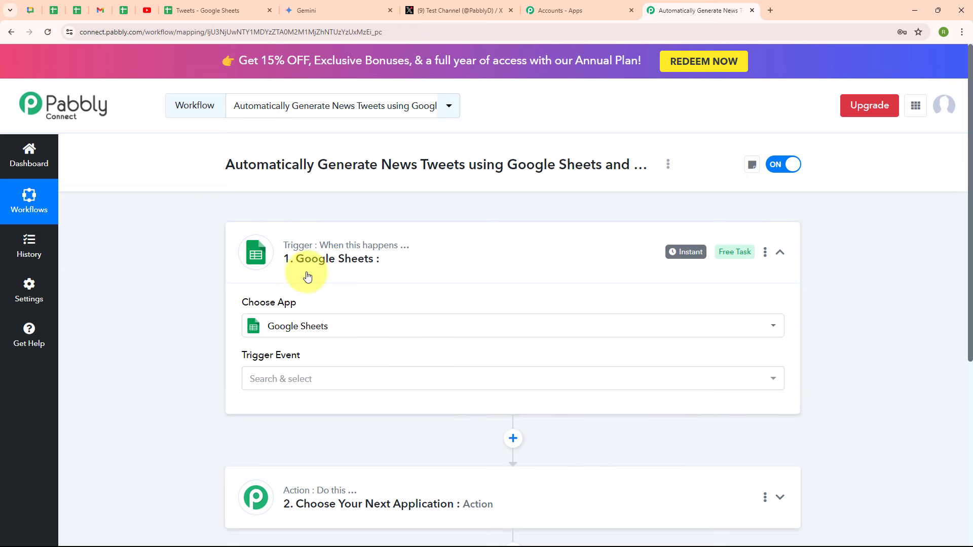
{"action": "left_click", "coordinate": [279, 388]}
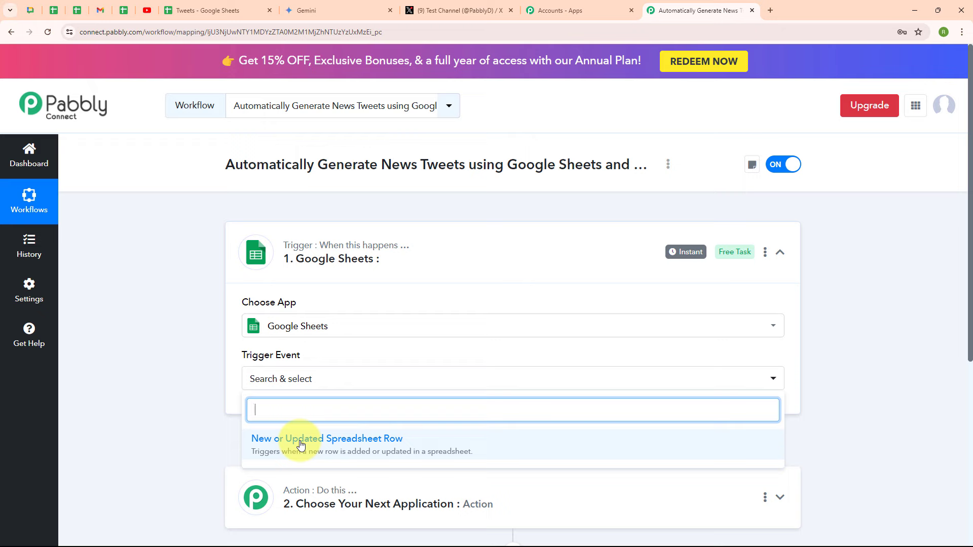
{"action": "left_click", "coordinate": [301, 445]}
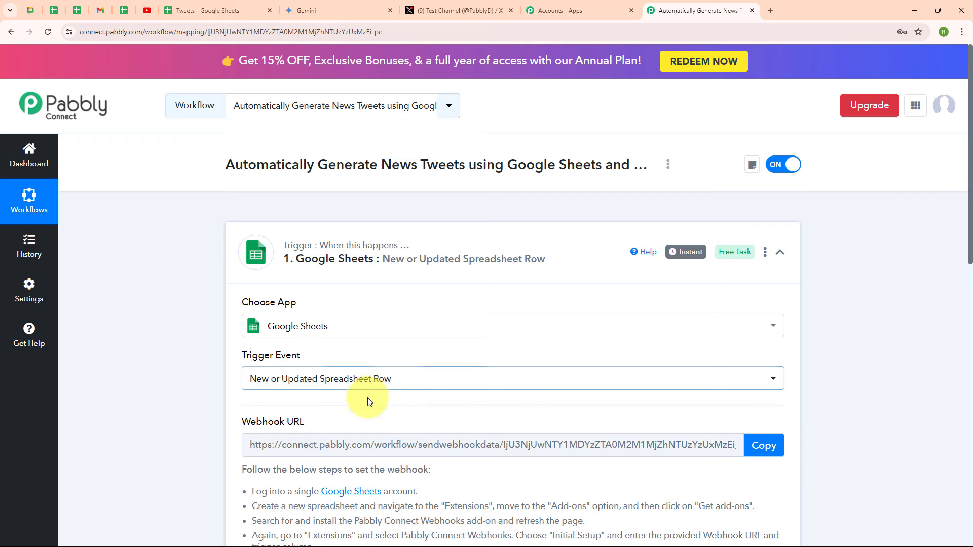
Step: Review the webhook setup instructions for the Google Sheets trigger
{"action": "scroll", "coordinate": [667, 388], "scroll_direction": "down", "scroll_amount": 2}
{"action": "scroll", "coordinate": [668, 389], "scroll_direction": "down", "scroll_amount": 1}
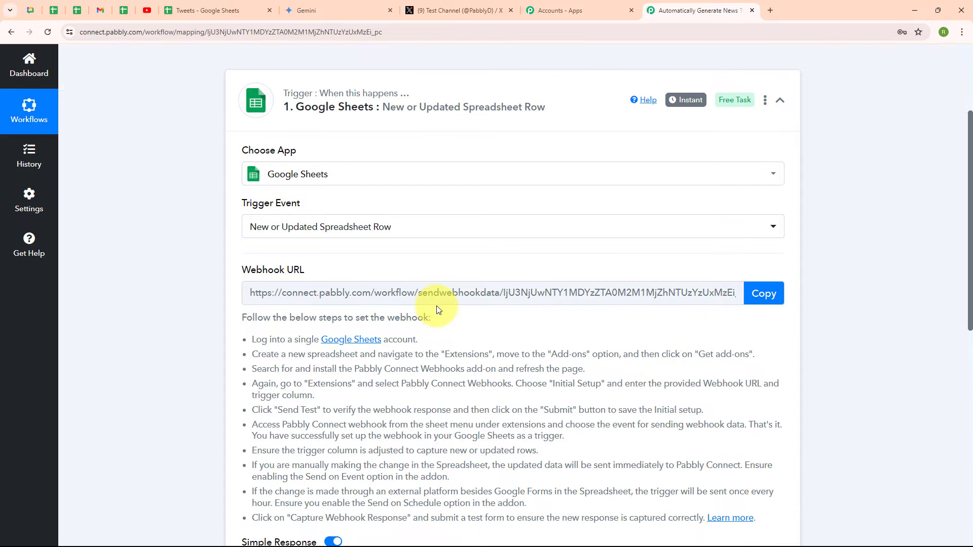
{"action": "scroll", "coordinate": [437, 305], "scroll_direction": "down", "scroll_amount": 2}
{"action": "left_click_drag", "start_coordinate": [252, 238], "coordinate": [759, 419]}
{"action": "left_click", "coordinate": [563, 175]}
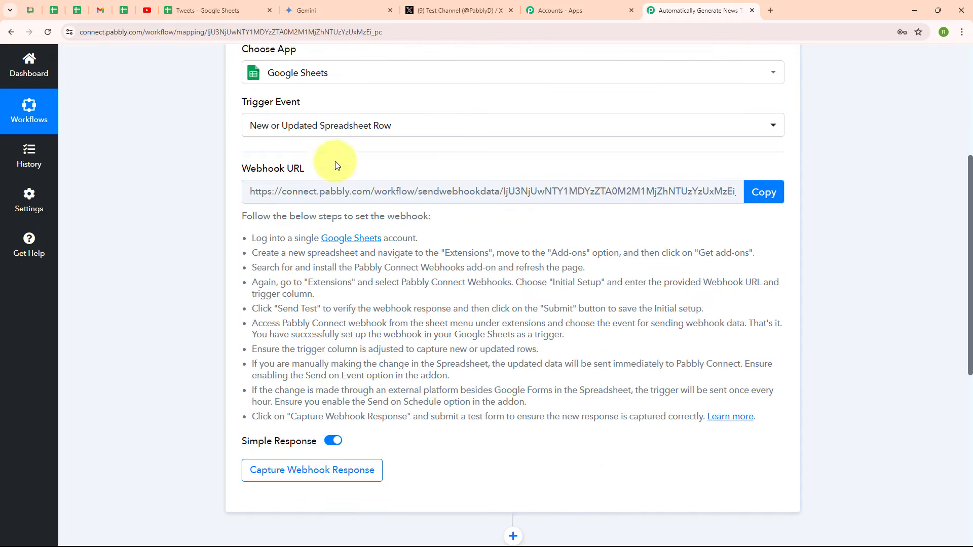
Step: In the Tweets Google Sheet, enter "CAT 2024 Registration Date: This is what we know so far" as row 2's title and the article text as content
{"action": "left_click", "coordinate": [238, 9]}
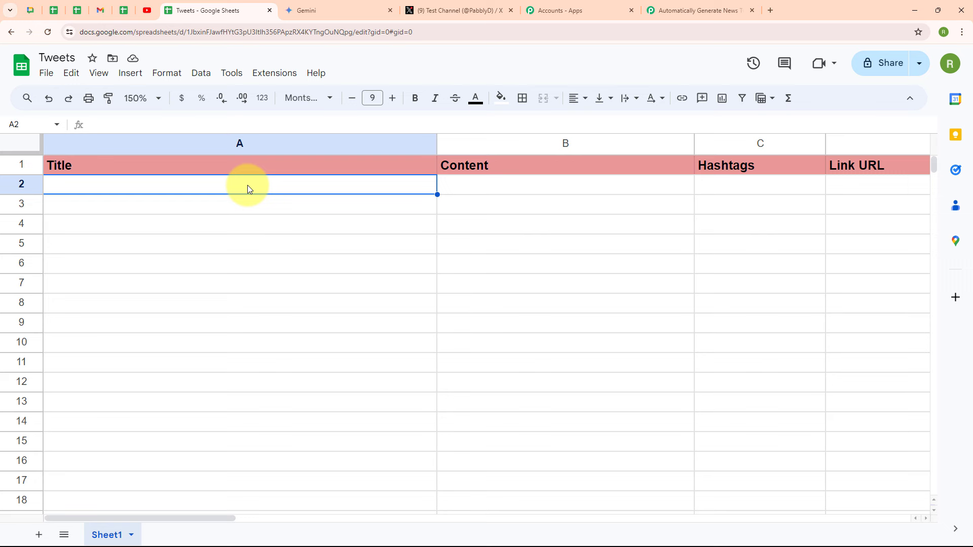
{"action": "type", "text": "CAT 2024 Registration Date: This is what we know so far"}
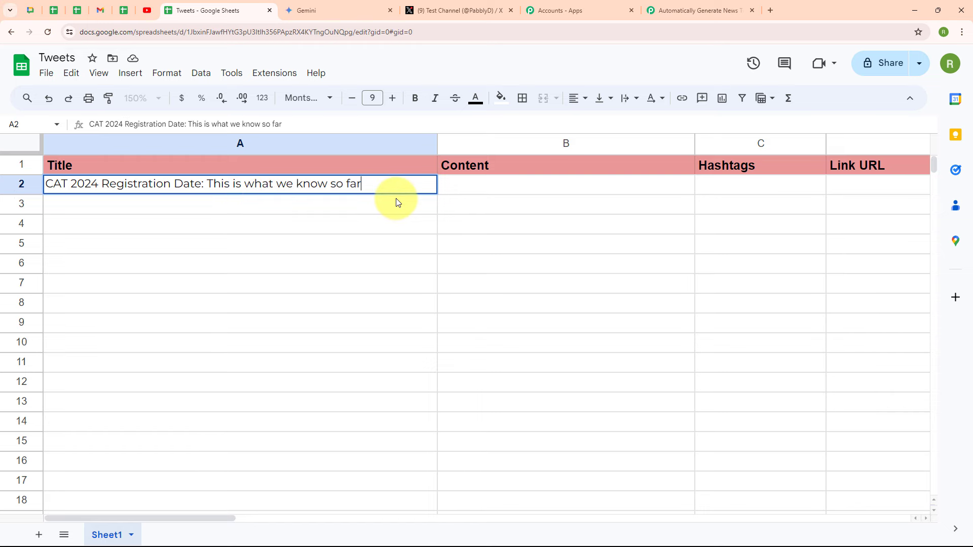
{"action": "double_click", "coordinate": [490, 188]}
{"action": "type", "text": "The notification for the Common Admission Test (CAT) 2024 will be released anytime soon. Going by past year trends, the CAT 2024 notification will be issued along with the syllabus, exam pattern and admission procedure of programmes in July and the registration will likely start after that. Held by IIM Lucknow last year, CAT 2024, according to reports will be conducted by IIM Calcutta this year. CAT will likely be conducted on the last Sunday of November. The CAT 2024 official website, going by past year trends, will be live in July."}
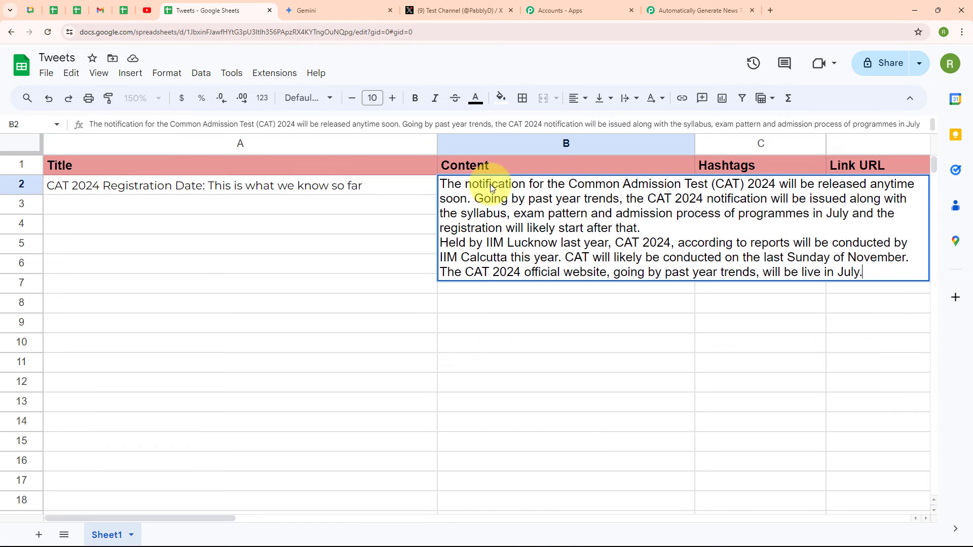
{"action": "left_click", "coordinate": [413, 207]}
{"action": "left_click", "coordinate": [764, 191]}
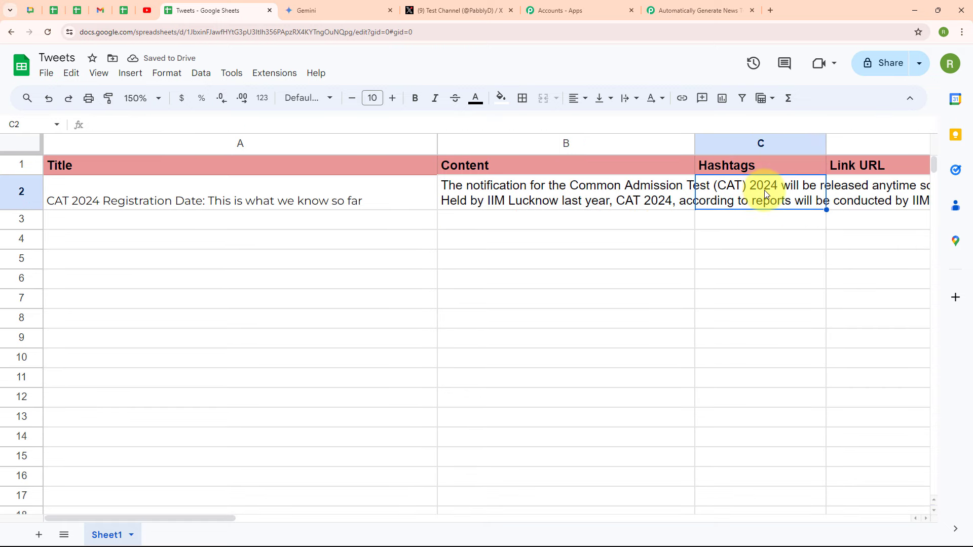
{"action": "double_click", "coordinate": [764, 191]}
{"action": "type", "text": "3"}
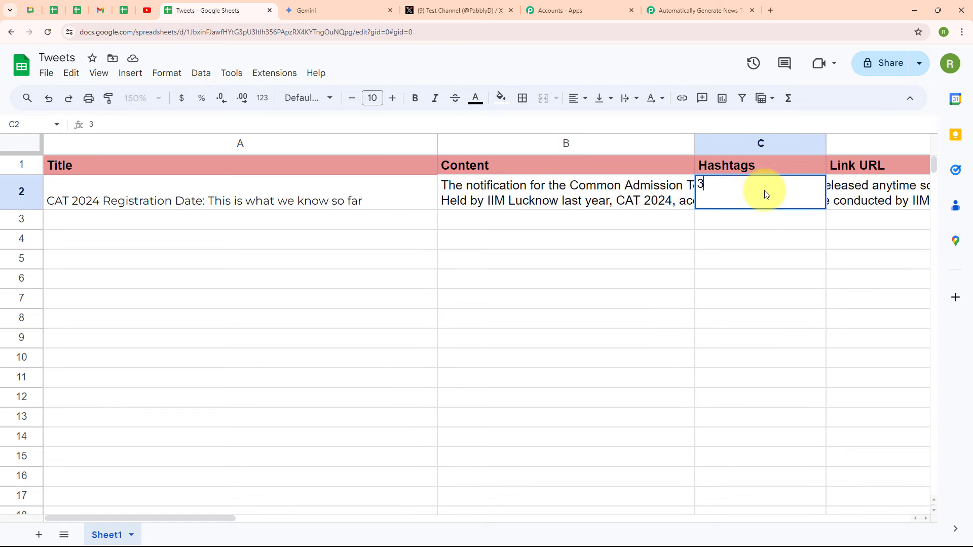
{"action": "left_click", "coordinate": [862, 194]}
{"action": "double_click", "coordinate": [862, 194]}
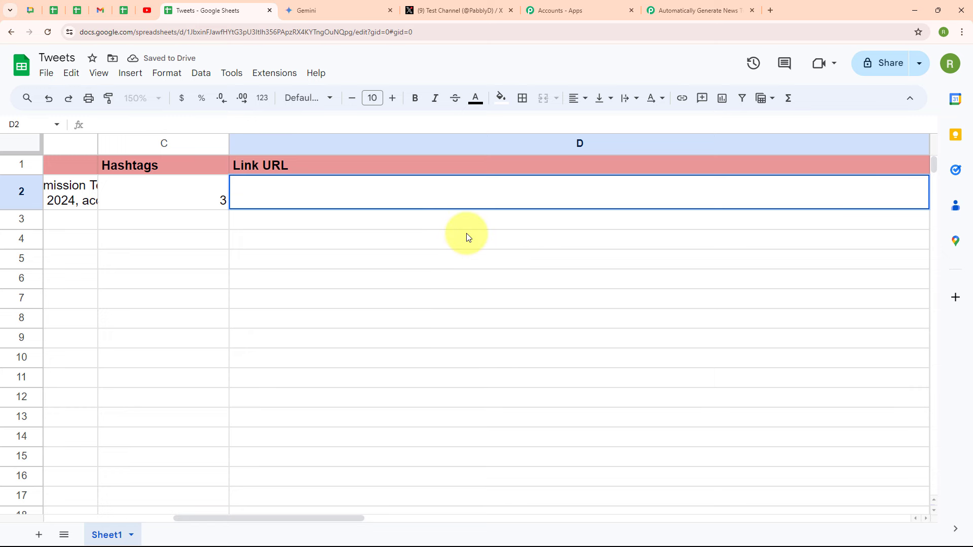
{"action": "type", "text": "https://indianexpress.com/article/education/cat-2024-registration-date-what-we-know-eligibility-iim-mba-9450623/"}
{"action": "left_click", "coordinate": [180, 237]}
{"action": "left_click_drag", "start_coordinate": [323, 516], "coordinate": [53, 510]}
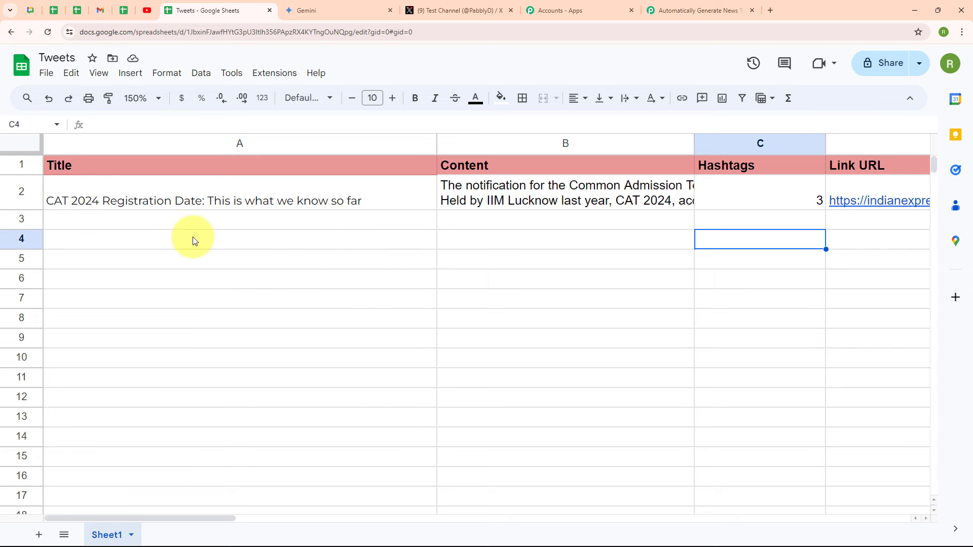
{"action": "left_click", "coordinate": [105, 224]}
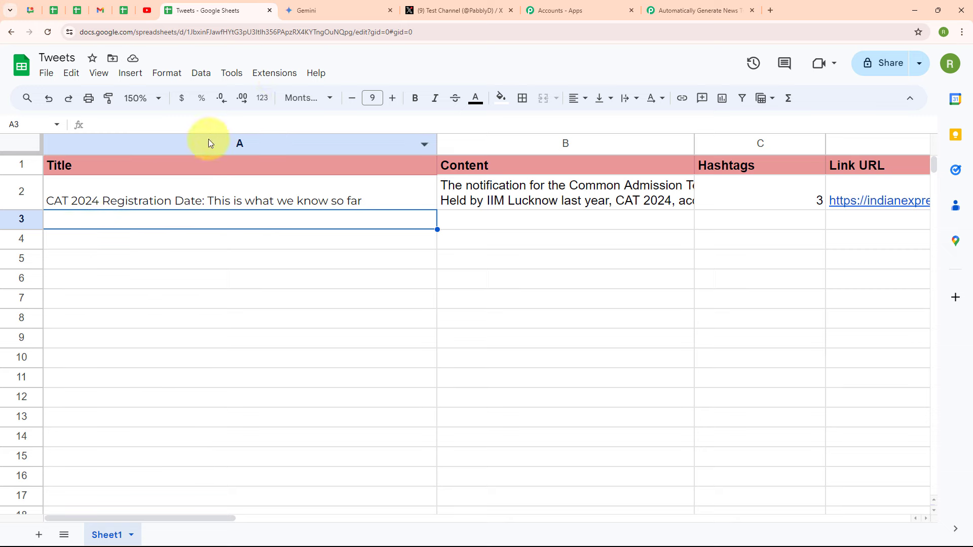
Step: Look up the Pabbly Connect Webhooks add-on in the Google Workspace Marketplace, then close the marketplace
{"action": "left_click", "coordinate": [269, 82]}
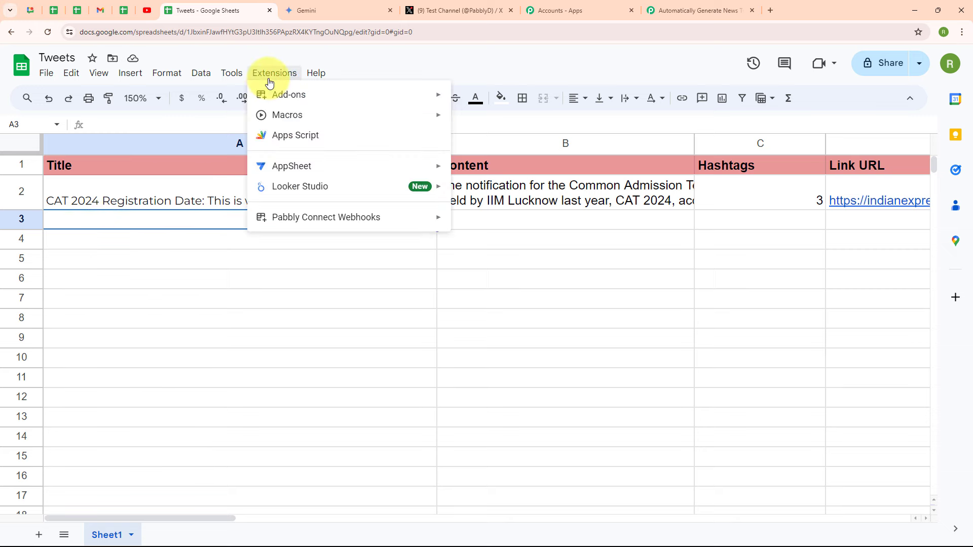
{"action": "mouse_move", "coordinate": [282, 100]}
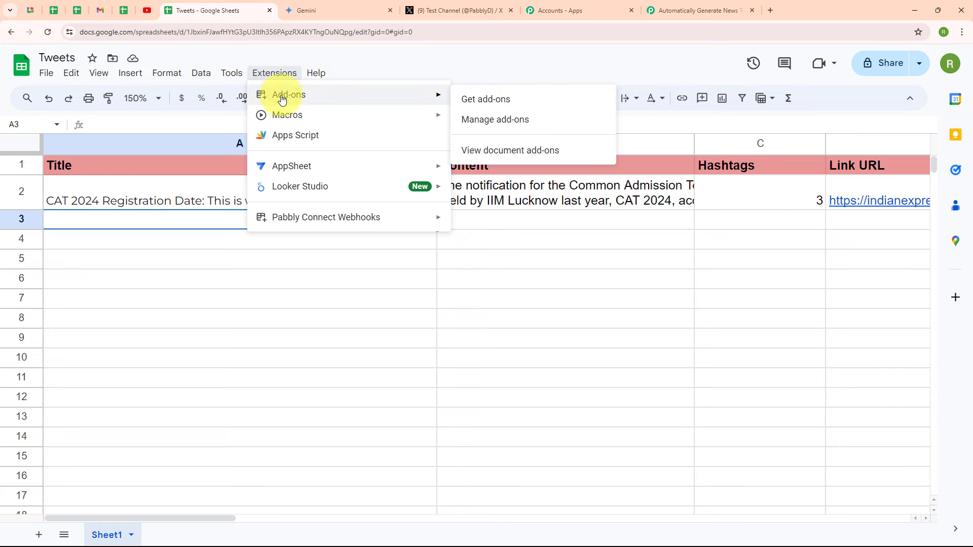
{"action": "left_click", "coordinate": [496, 102]}
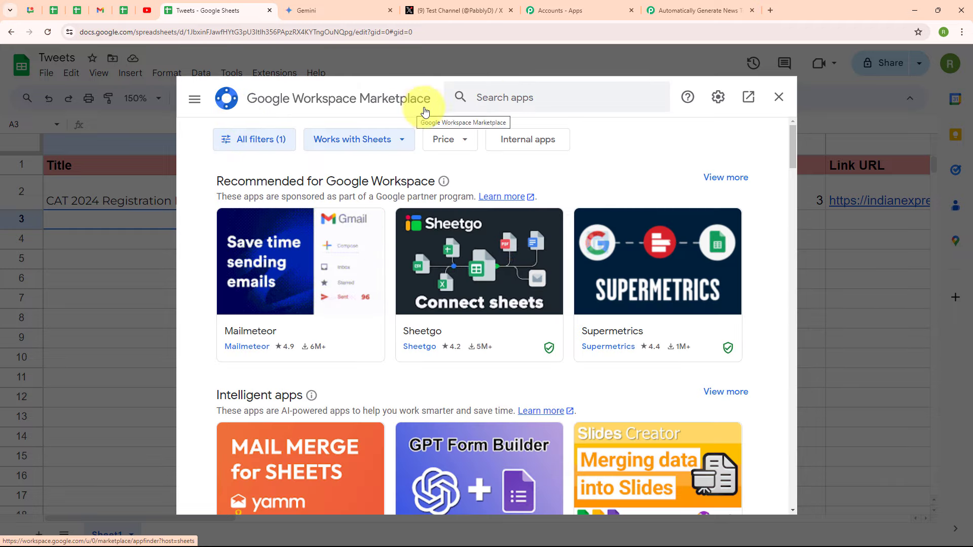
{"action": "left_click", "coordinate": [553, 95]}
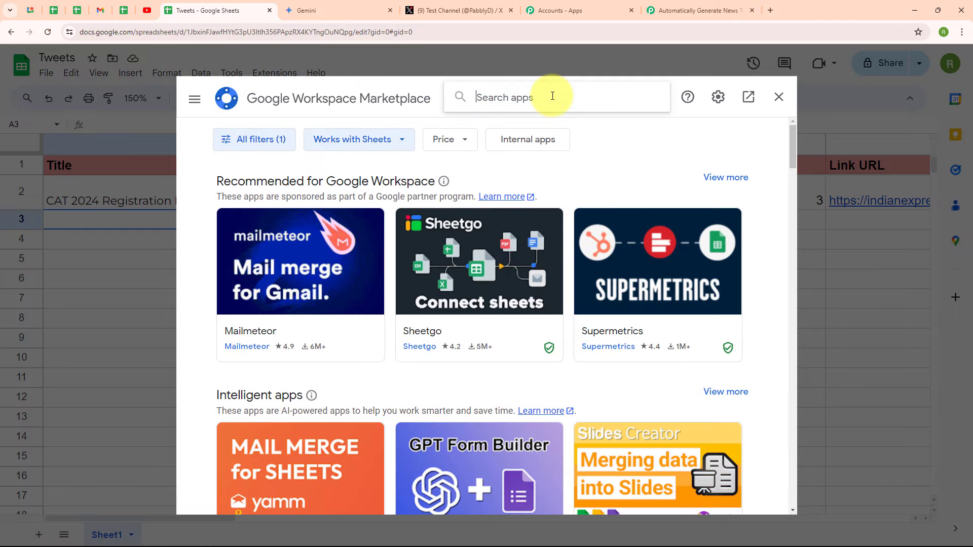
{"action": "type", "text": "pabb"}
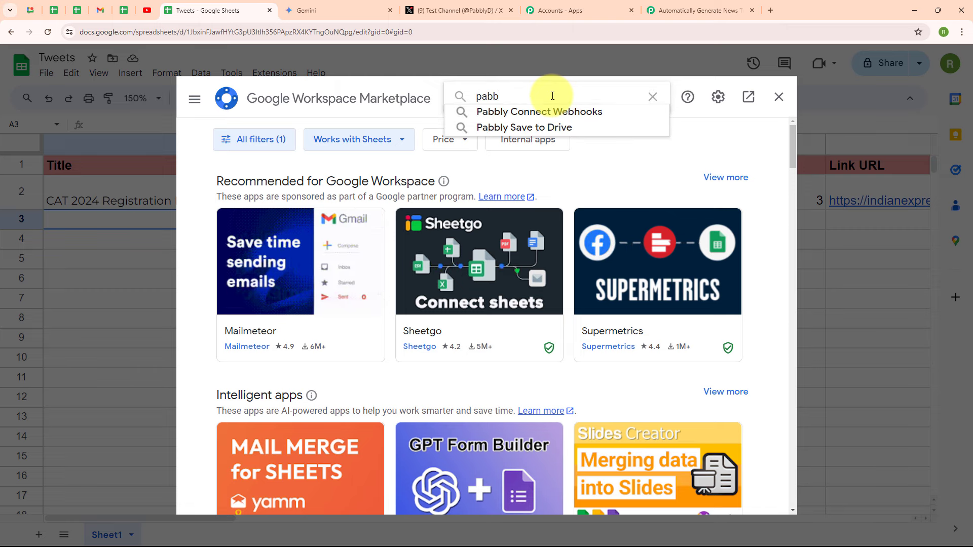
{"action": "left_click", "coordinate": [573, 112]}
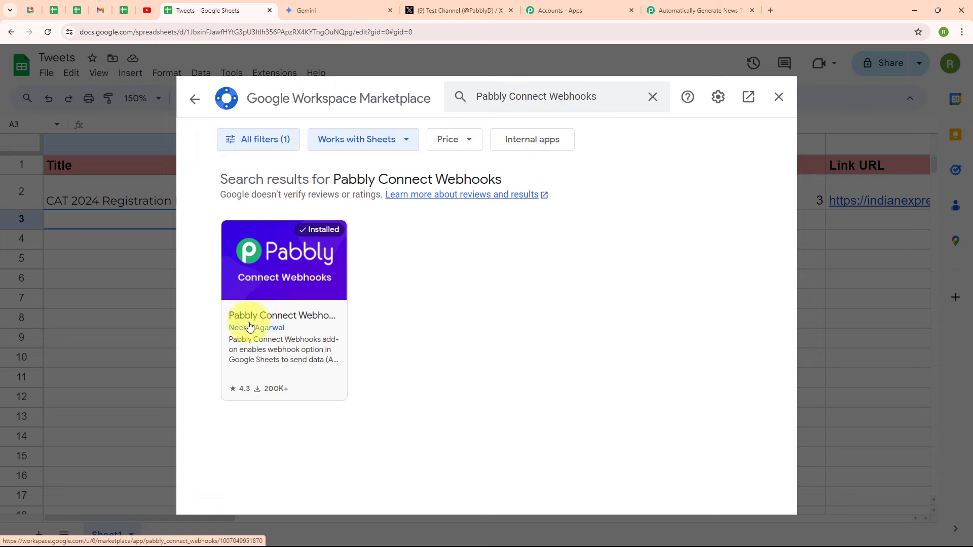
{"action": "left_click", "coordinate": [779, 98]}
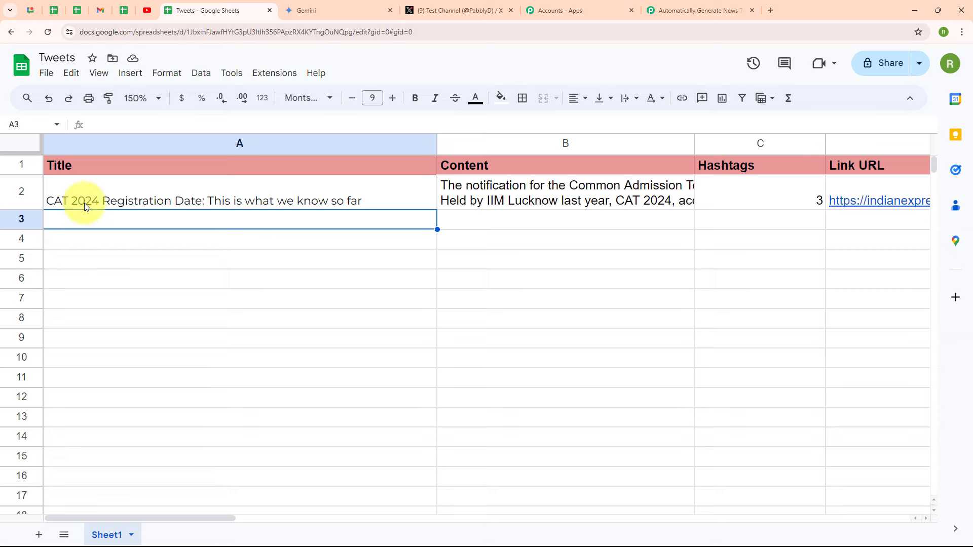
Step: Open the Initial Setup of the Pabbly Connect Webhooks add-on for Sheet1
{"action": "left_click", "coordinate": [286, 71]}
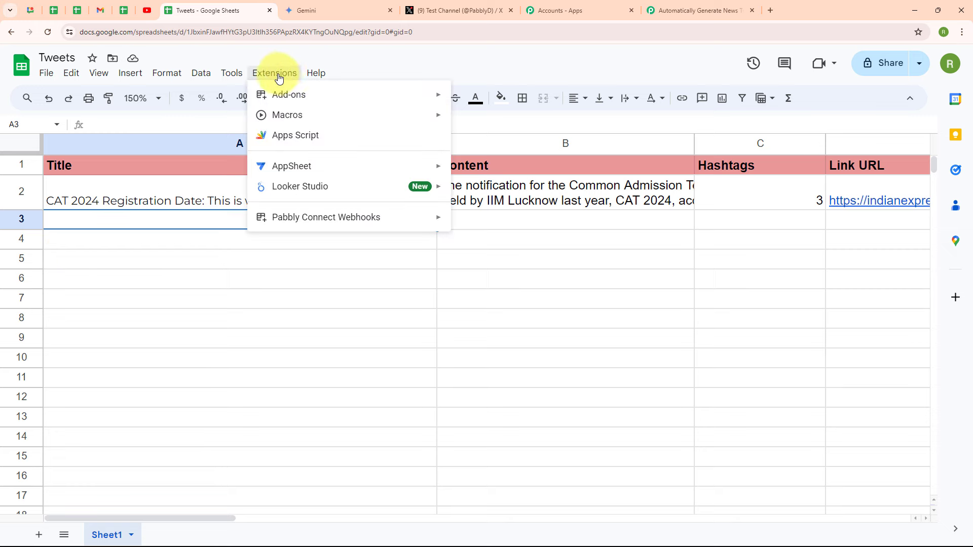
{"action": "mouse_move", "coordinate": [300, 222]}
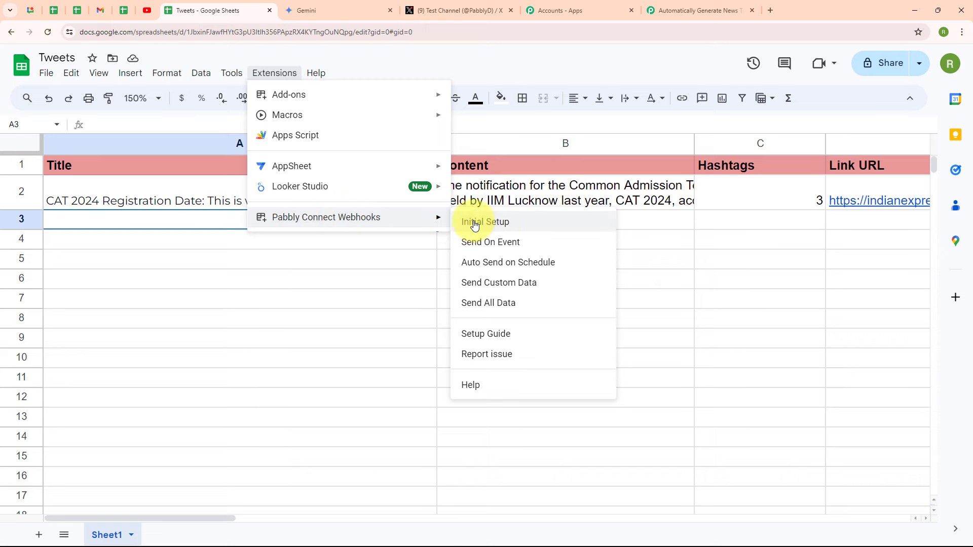
{"action": "left_click", "coordinate": [501, 225]}
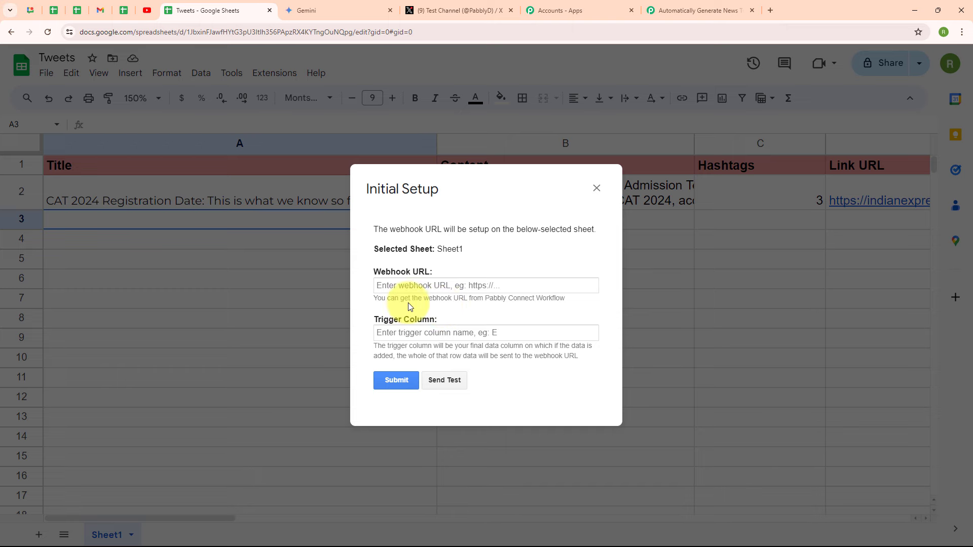
Step: Copy the webhook URL from the Pabbly Connect workflow's Google Sheets trigger into the add-on's Initial Setup in the Tweets sheet
{"action": "left_click", "coordinate": [679, 10]}
{"action": "left_click", "coordinate": [760, 193]}
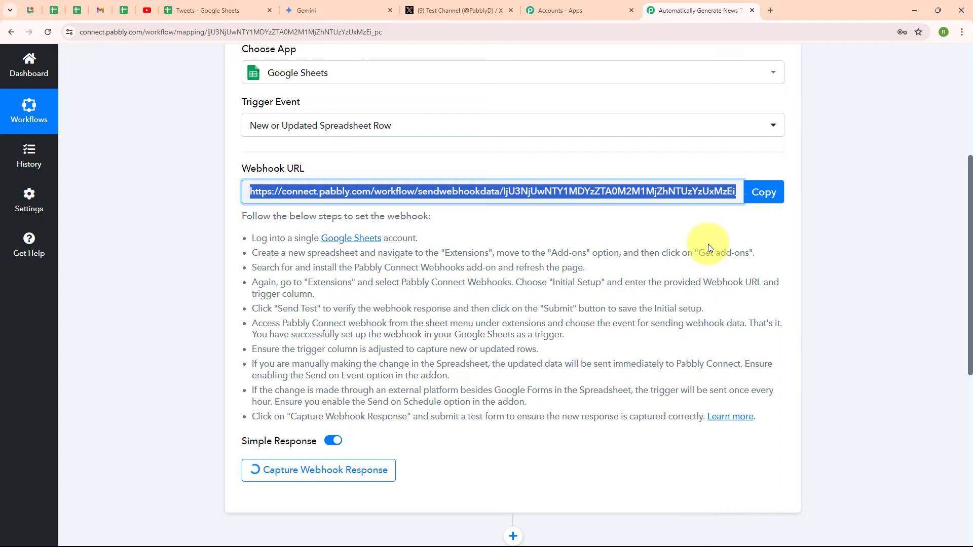
{"action": "left_click", "coordinate": [238, 10]}
{"action": "left_click", "coordinate": [388, 287]}
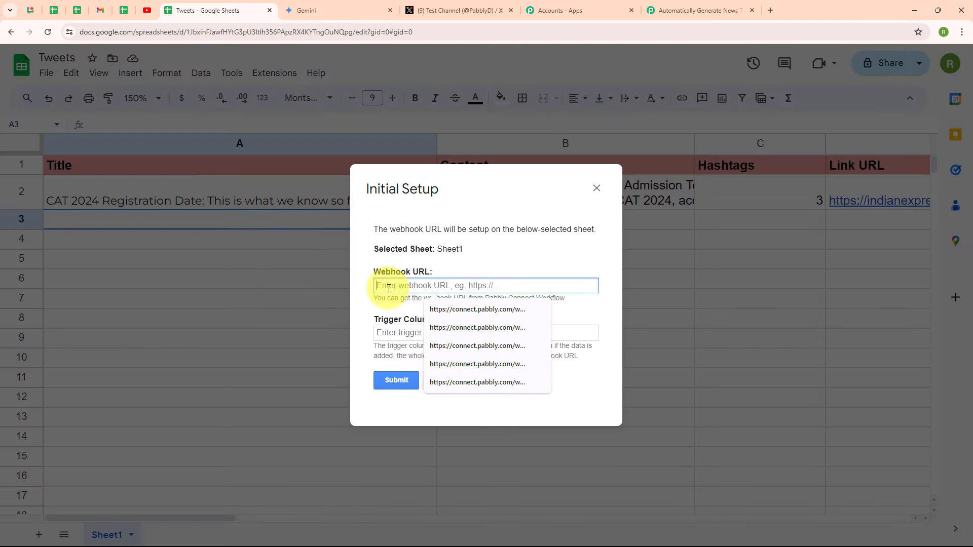
{"action": "key", "text": "ctrl+v"}
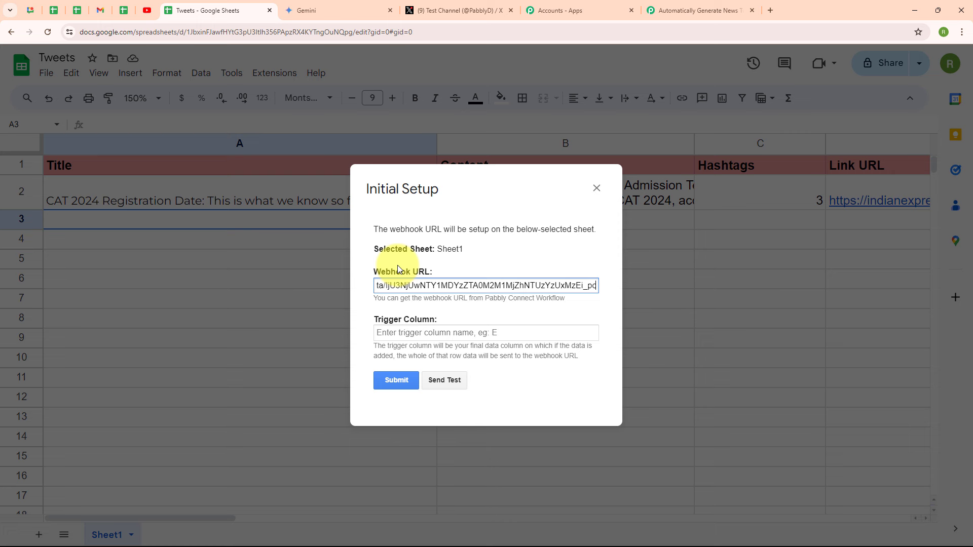
{"action": "left_click", "coordinate": [477, 256]}
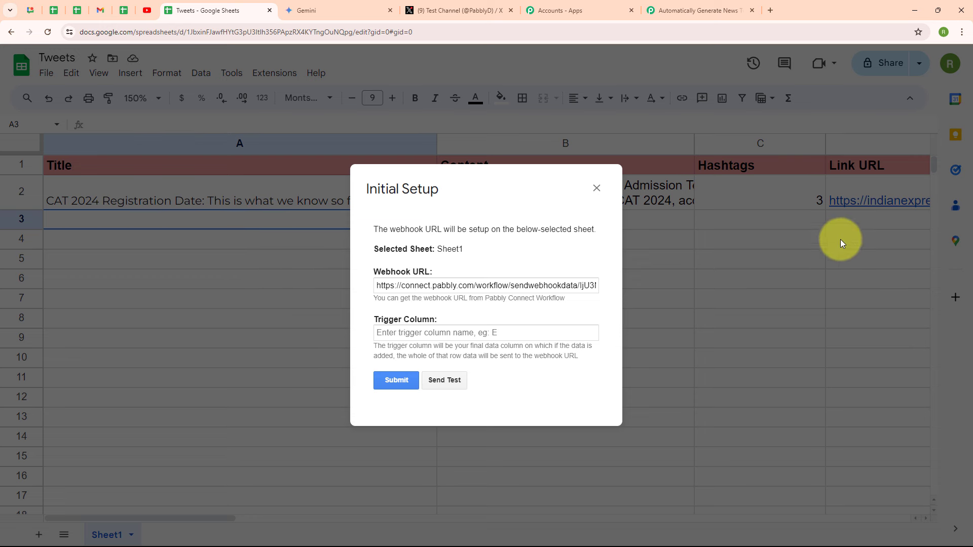
Step: Set the trigger column to D and submit the webhook setup for Sheet1
{"action": "left_click", "coordinate": [407, 332]}
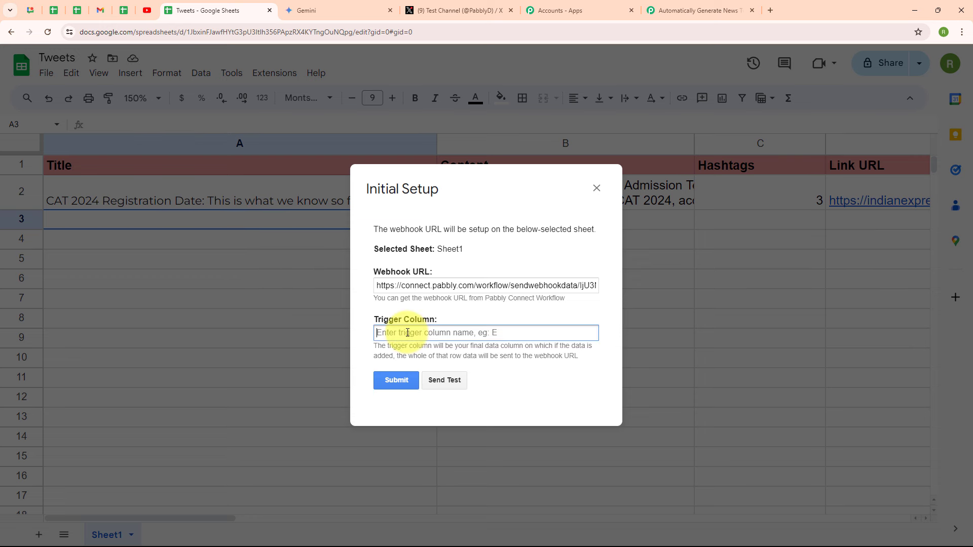
{"action": "left_click", "coordinate": [449, 308]}
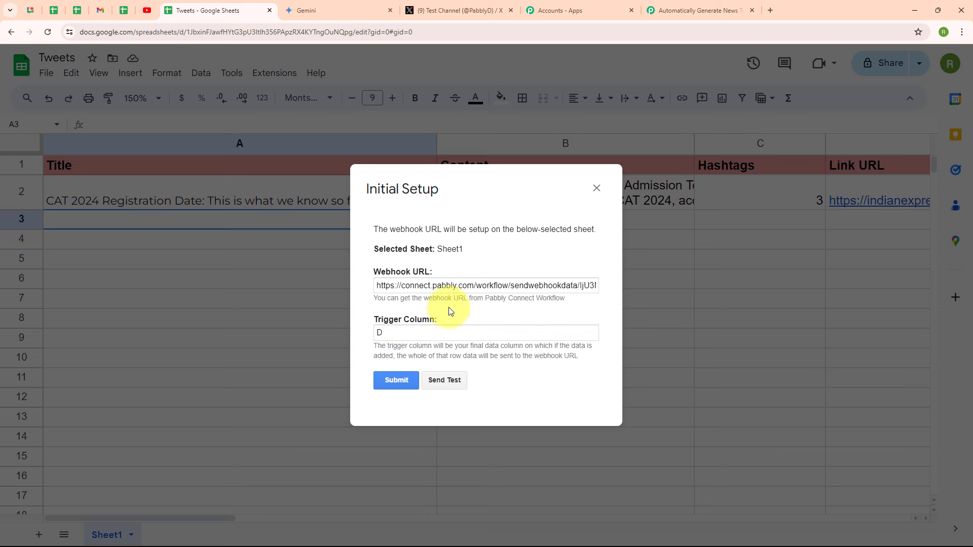
{"action": "left_click", "coordinate": [394, 380]}
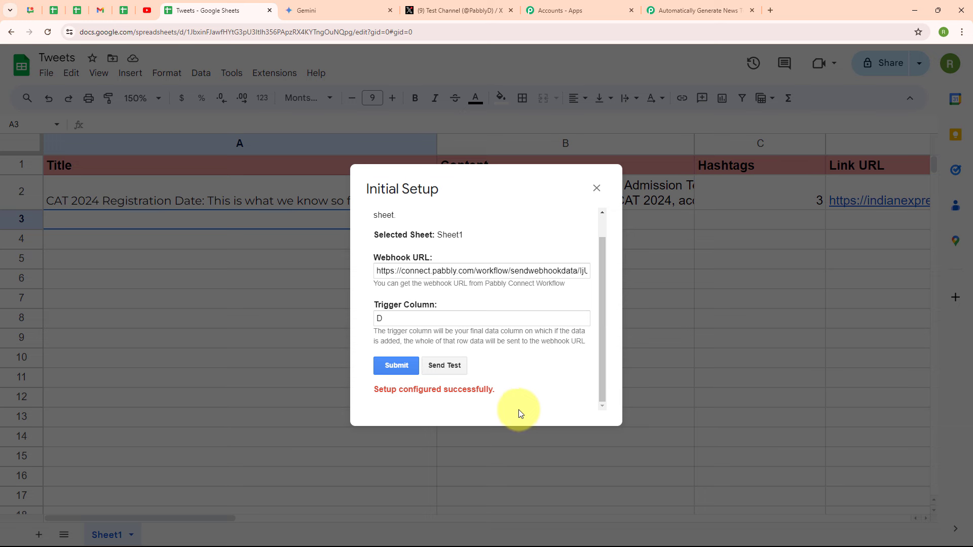
Step: Send test data from the sheet to the webhook URL and close the Initial Setup
{"action": "left_click", "coordinate": [453, 370]}
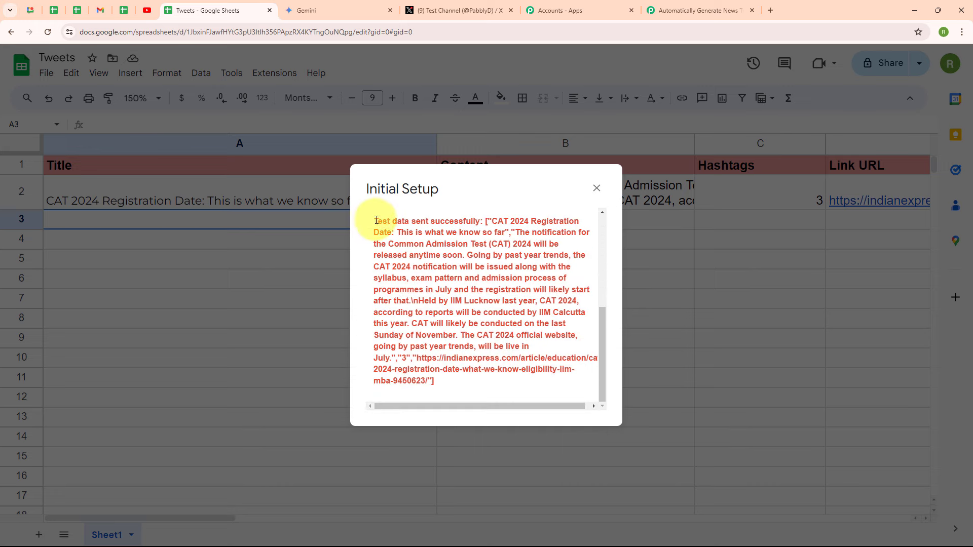
{"action": "left_click_drag", "start_coordinate": [378, 221], "coordinate": [465, 219]}
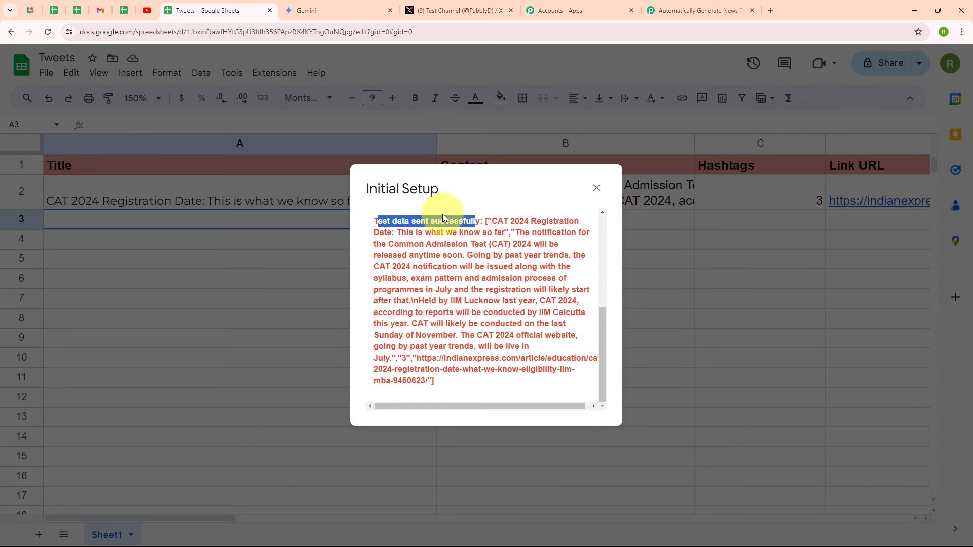
{"action": "left_click", "coordinate": [597, 188]}
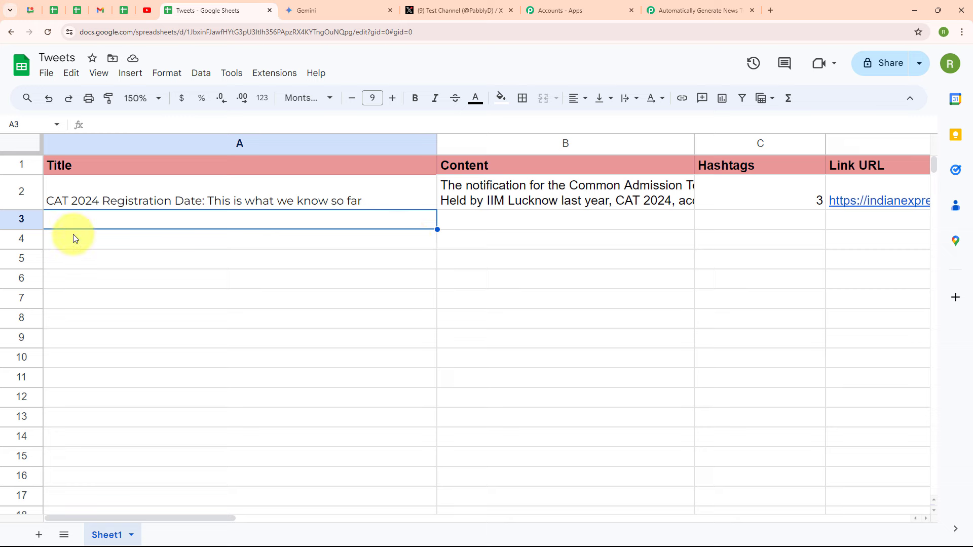
Step: Enable the Send On Event option of the Pabbly Connect Webhooks add-on for the sheet
{"action": "left_click", "coordinate": [274, 72]}
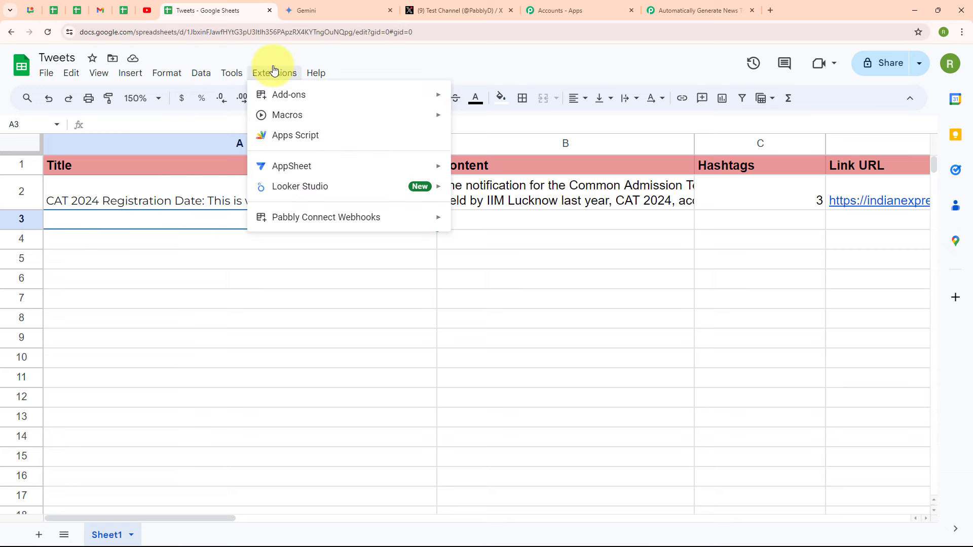
{"action": "mouse_move", "coordinate": [316, 227]}
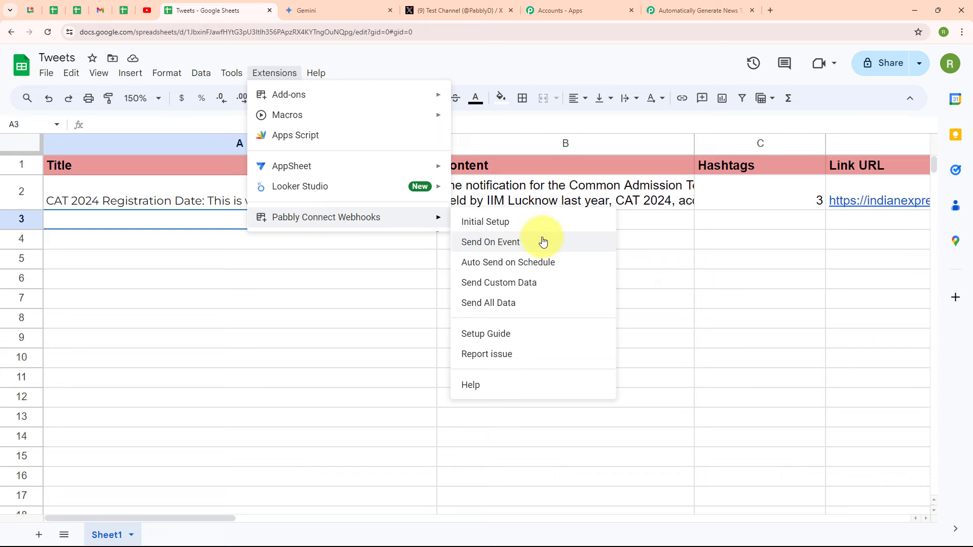
{"action": "left_click", "coordinate": [511, 244]}
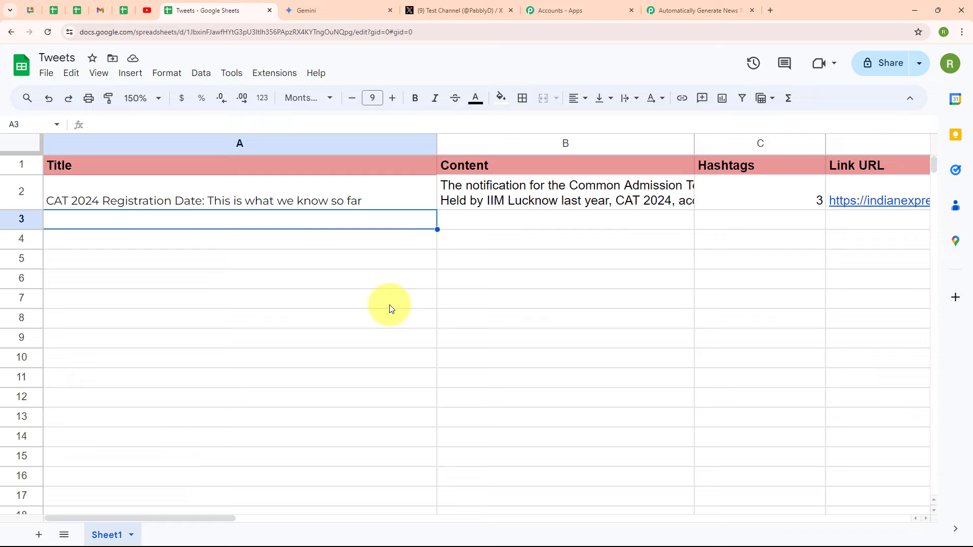
Step: Switch to the Pabbly Connect workflow, review the row data captured by the Google Sheets trigger, and collapse the trigger
{"action": "left_click", "coordinate": [707, 8]}
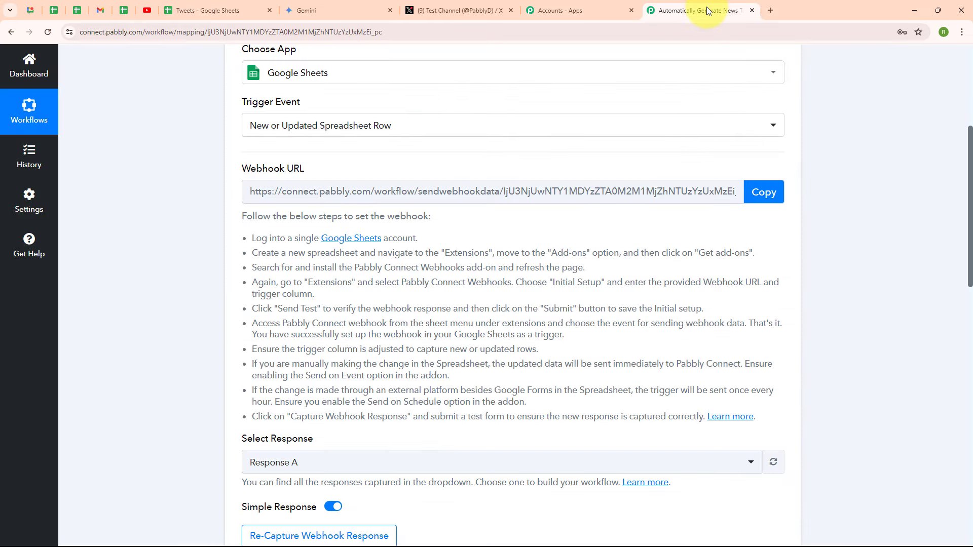
{"action": "scroll", "coordinate": [683, 388], "scroll_direction": "down", "scroll_amount": 5}
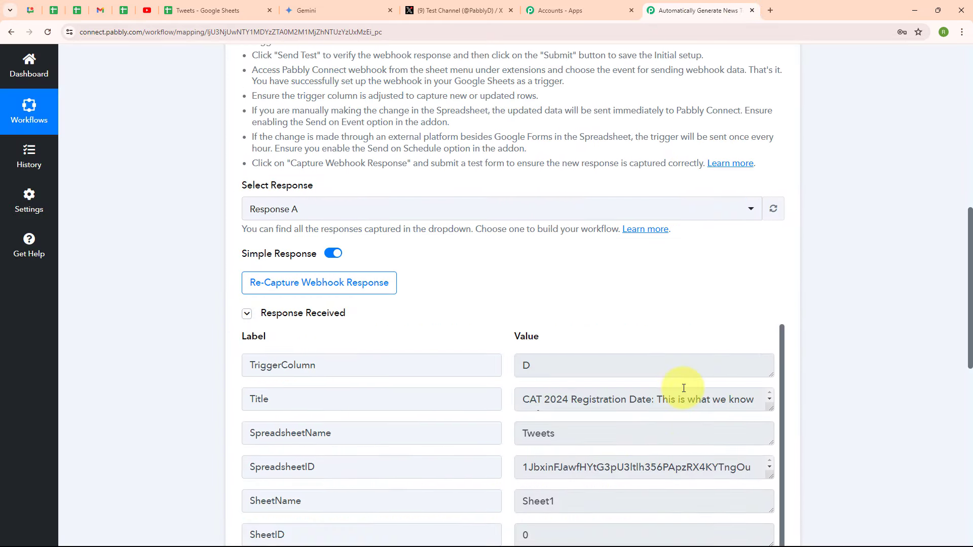
{"action": "scroll", "coordinate": [710, 343], "scroll_direction": "down", "scroll_amount": 1}
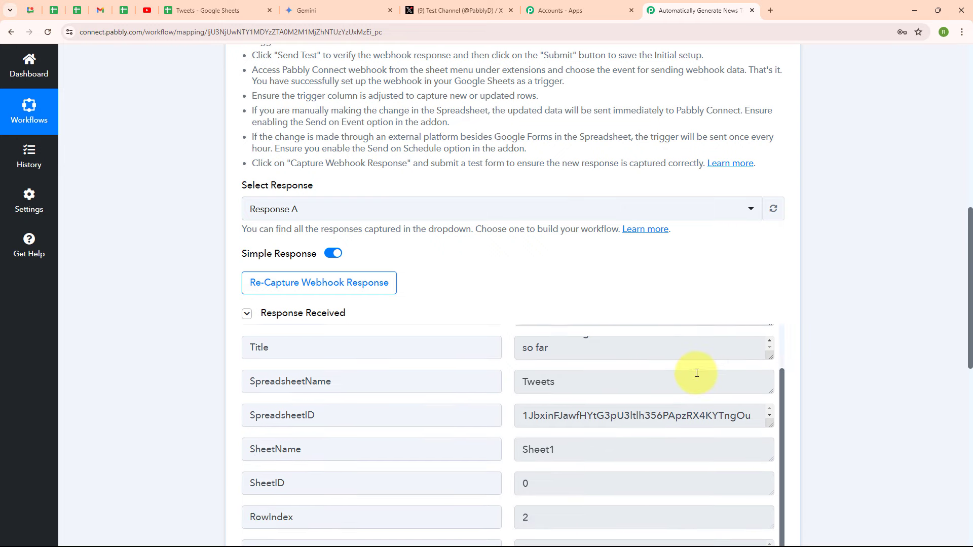
{"action": "scroll", "coordinate": [697, 385], "scroll_direction": "up", "scroll_amount": 1}
{"action": "scroll", "coordinate": [739, 403], "scroll_direction": "down", "scroll_amount": 1}
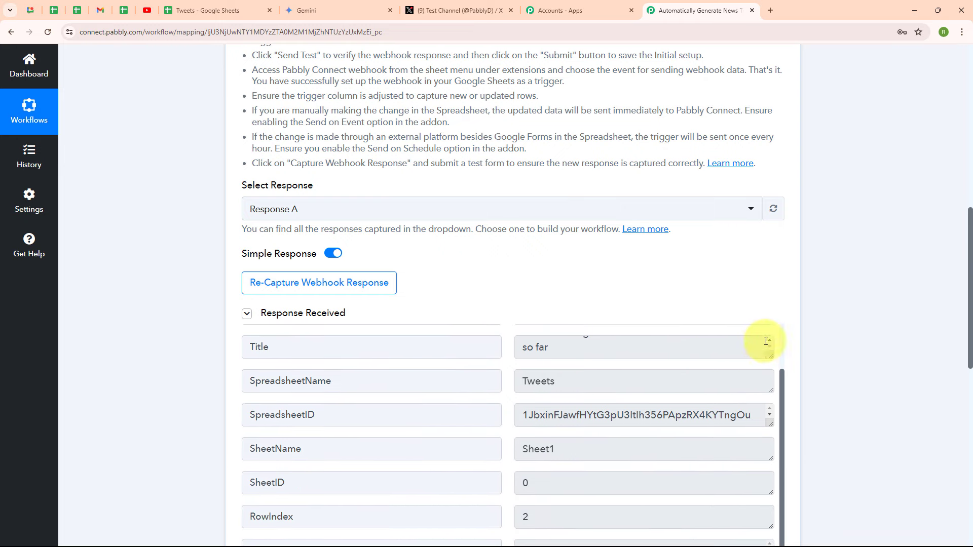
{"action": "scroll", "coordinate": [778, 276], "scroll_direction": "down", "scroll_amount": 4}
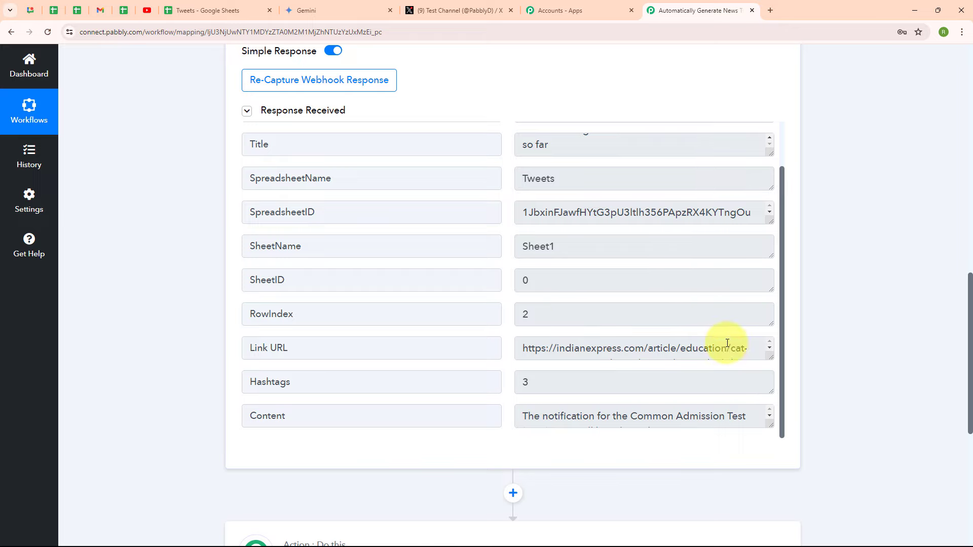
{"action": "scroll", "coordinate": [730, 357], "scroll_direction": "down", "scroll_amount": 2}
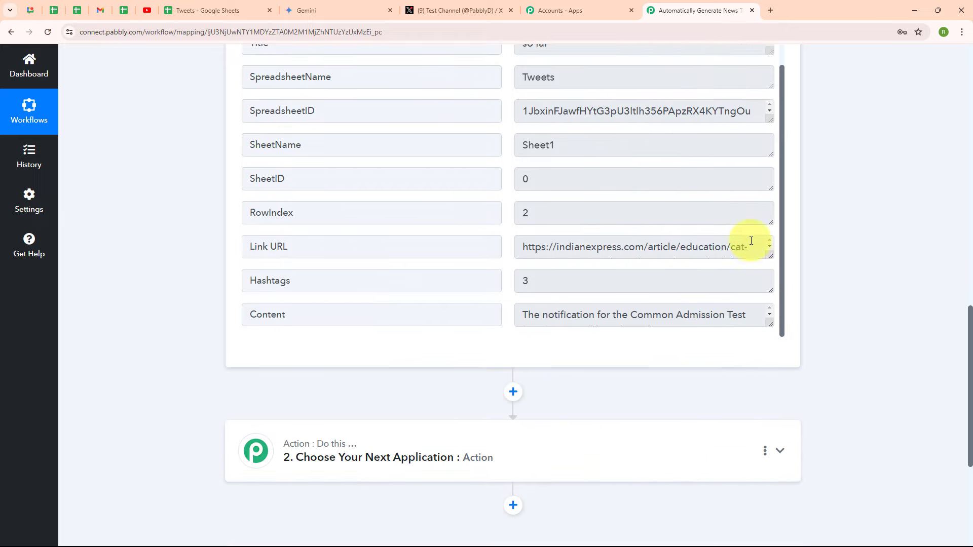
{"action": "scroll", "coordinate": [820, 124], "scroll_direction": "up", "scroll_amount": 15}
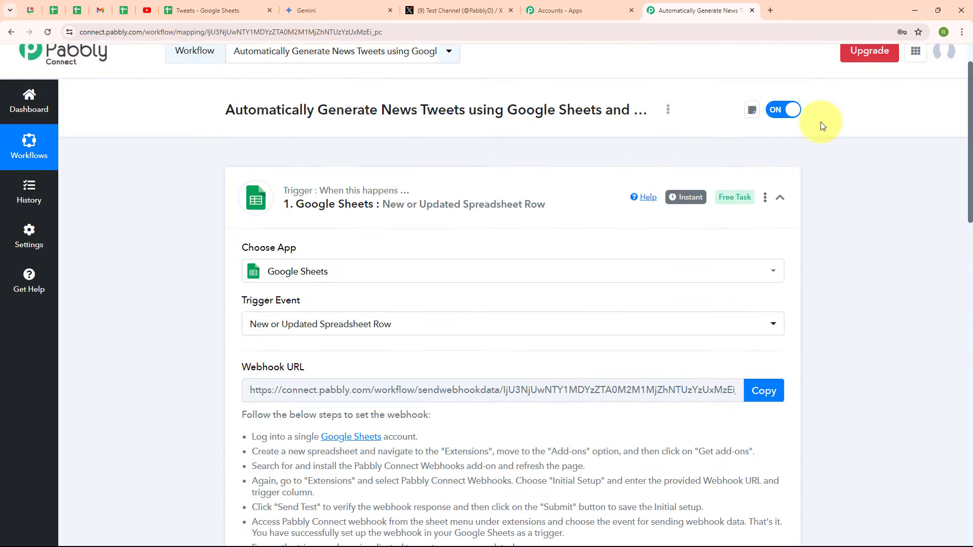
{"action": "left_click", "coordinate": [780, 200]}
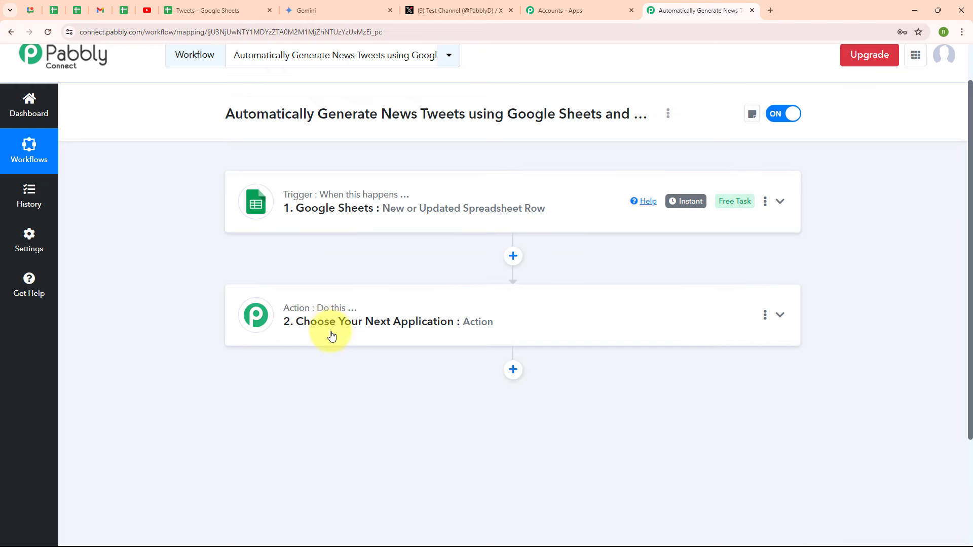
Step: Set the workflow's second step to the Google Generative AI app with the Generate Content action event
{"action": "left_click", "coordinate": [330, 333]}
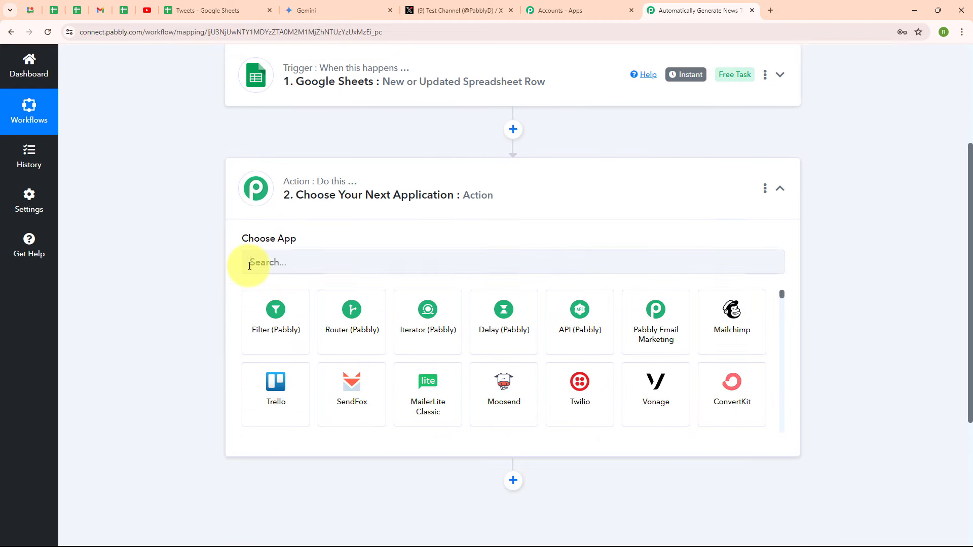
{"action": "left_click", "coordinate": [249, 265]}
{"action": "type", "text": "g"}
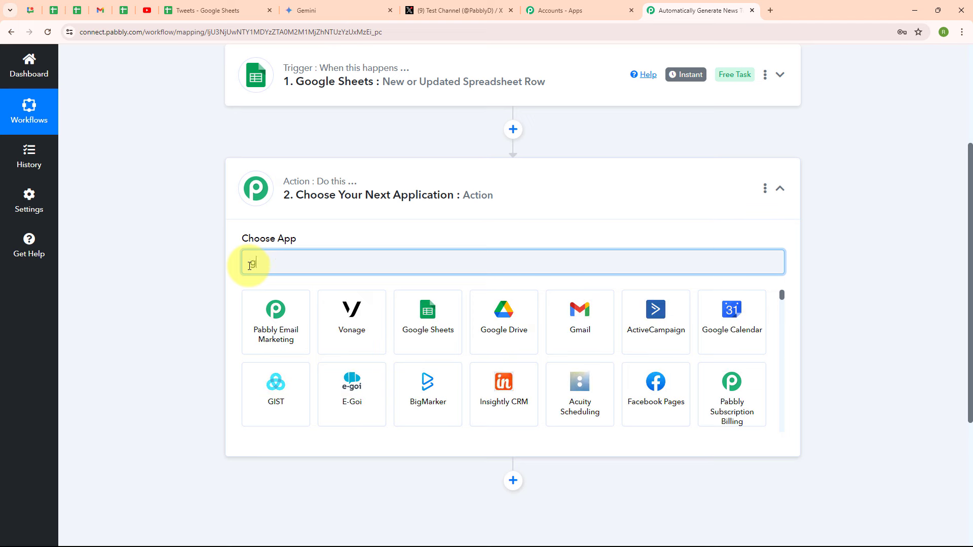
{"action": "type", "text": "oogle ge"}
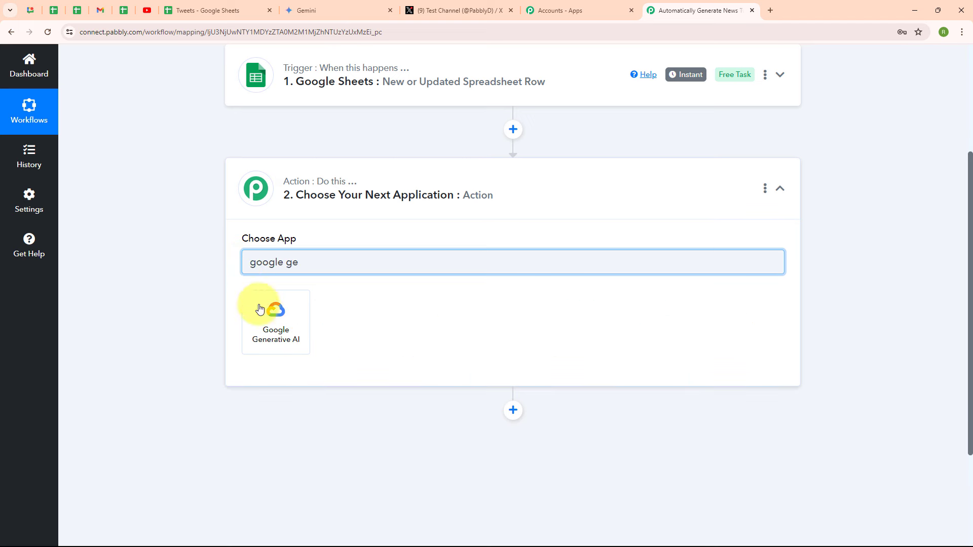
{"action": "left_click", "coordinate": [274, 327]}
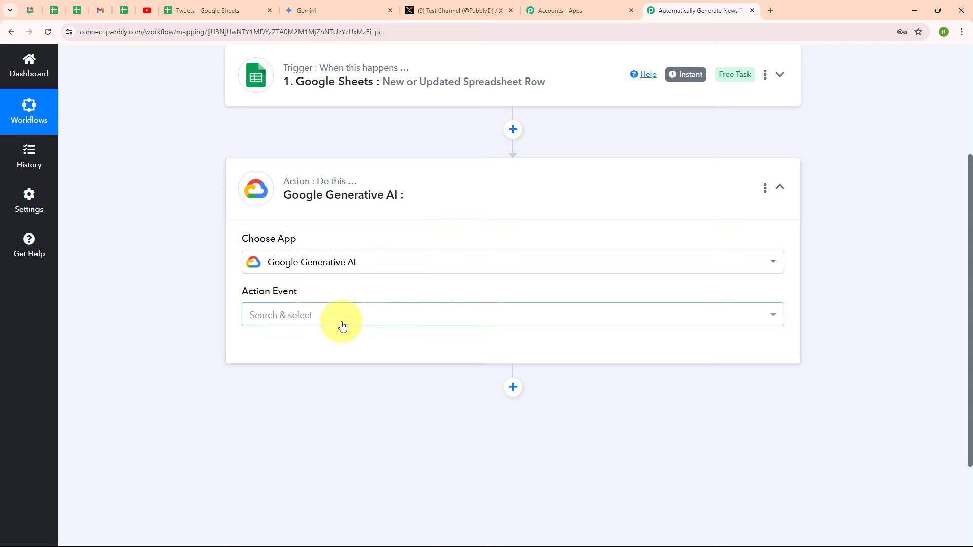
{"action": "left_click", "coordinate": [320, 325]}
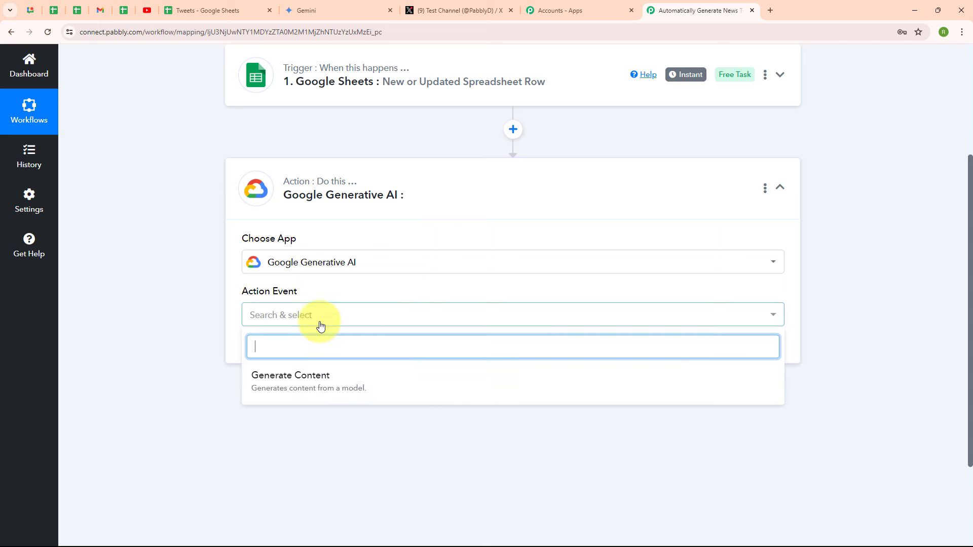
{"action": "left_click", "coordinate": [326, 378]}
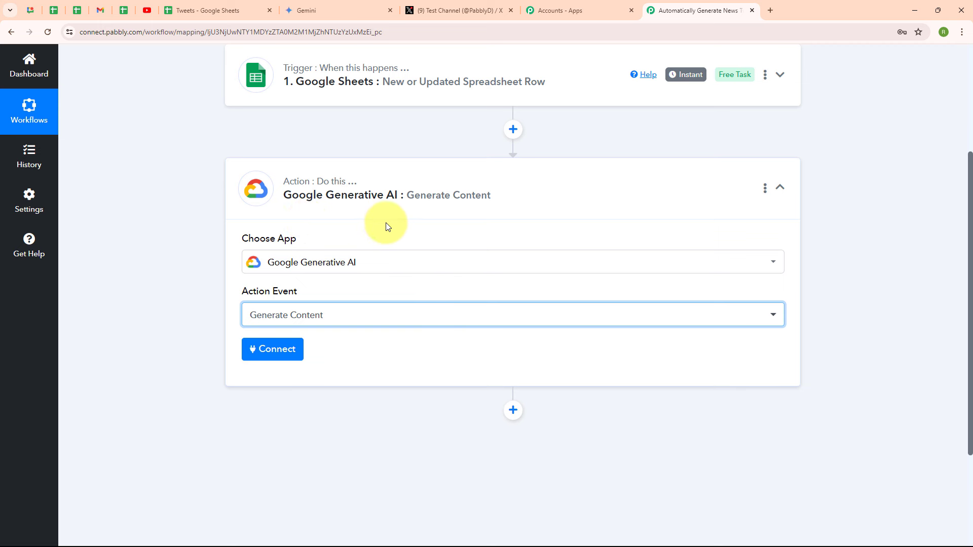
Step: Start adding a new Google Generative AI connection and open Google AI Studio from its API key instructions
{"action": "left_click", "coordinate": [276, 361]}
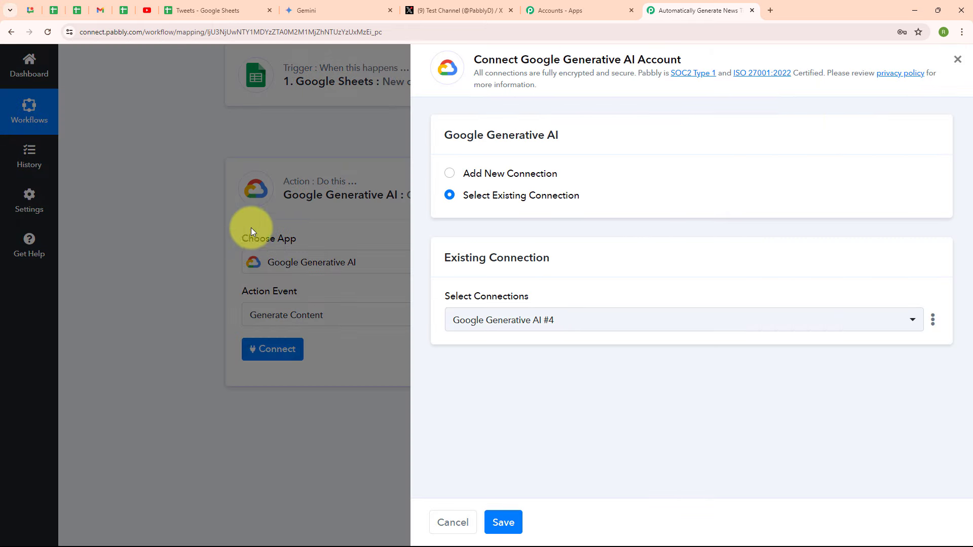
{"action": "left_click", "coordinate": [453, 176]}
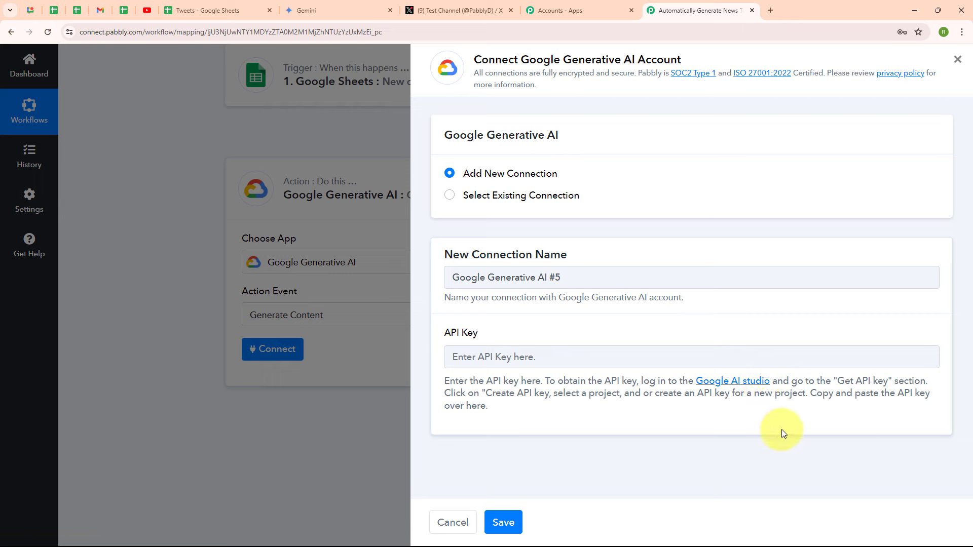
{"action": "left_click", "coordinate": [749, 385]}
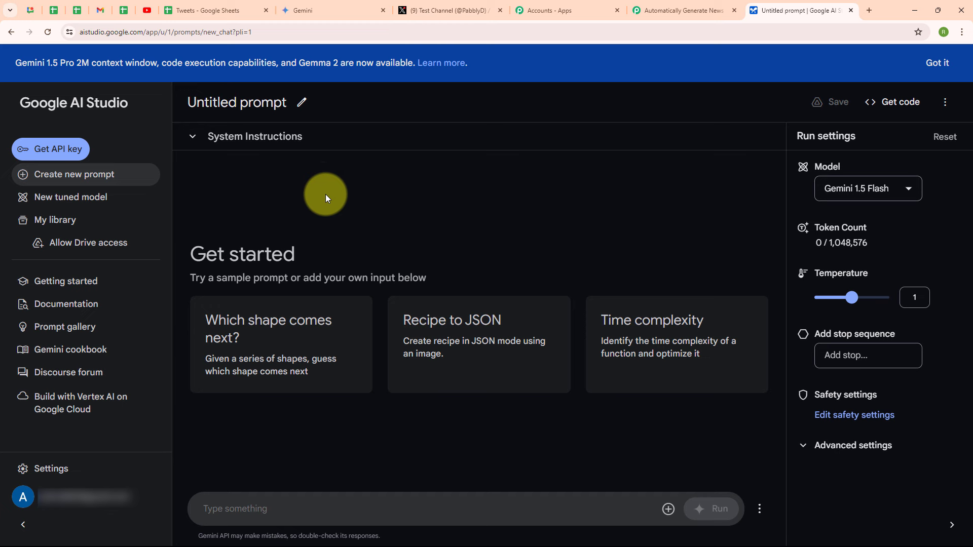
Step: Create a new API key in the existing Google Cloud project Pabbly Testing
{"action": "left_click", "coordinate": [57, 157]}
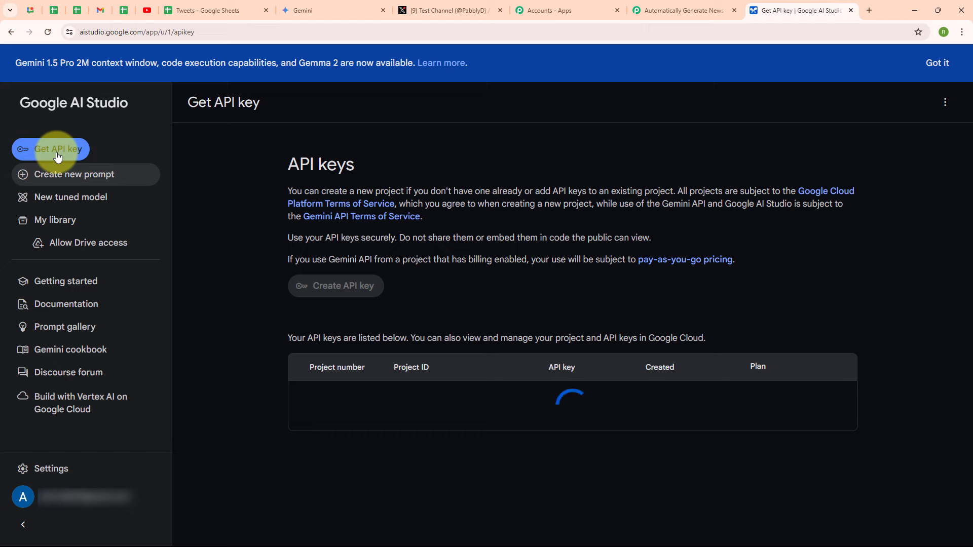
{"action": "left_click", "coordinate": [323, 290]}
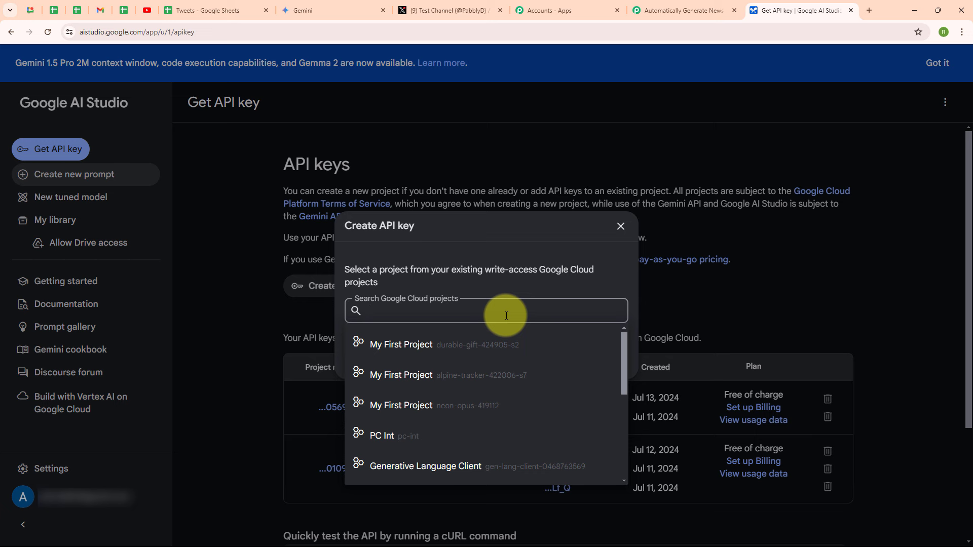
{"action": "type", "text": "pabb"}
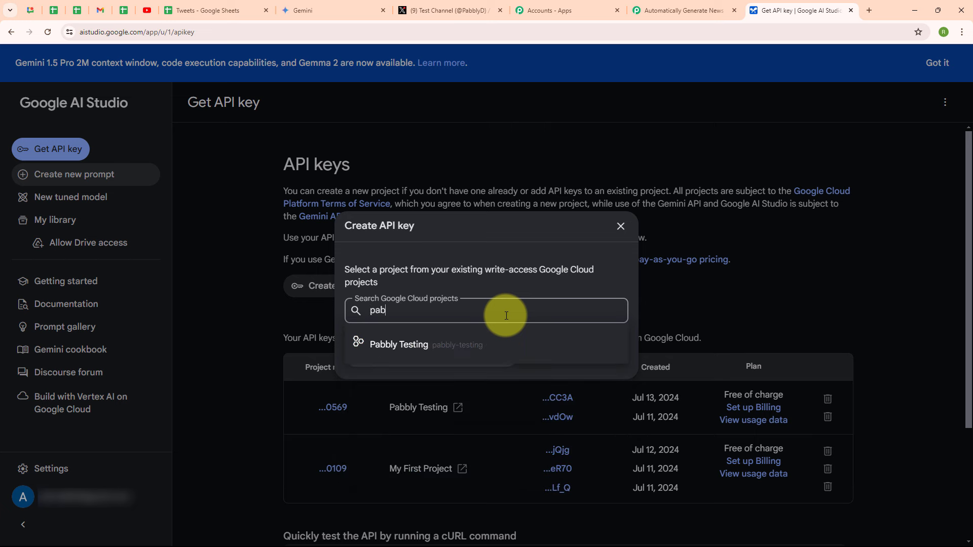
{"action": "left_click", "coordinate": [456, 345]}
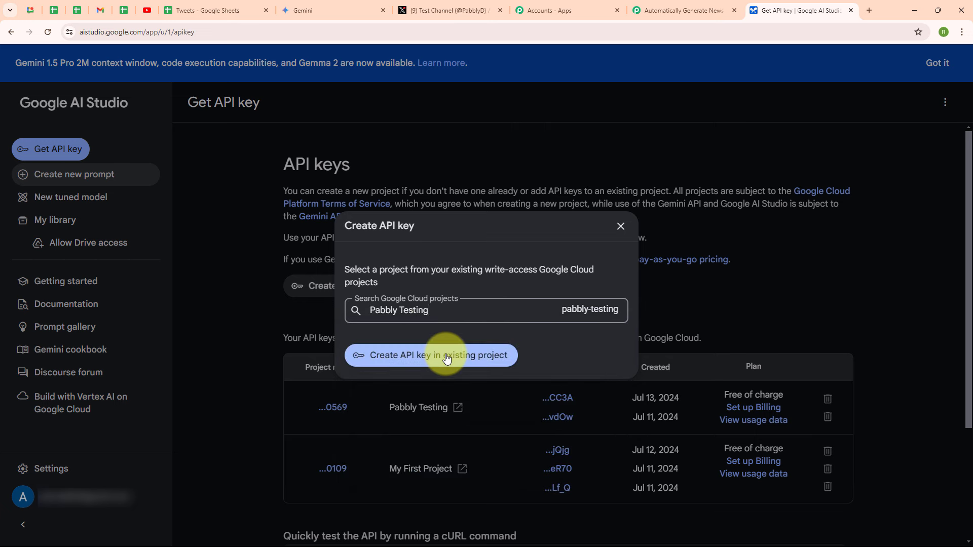
{"action": "left_click", "coordinate": [446, 356]}
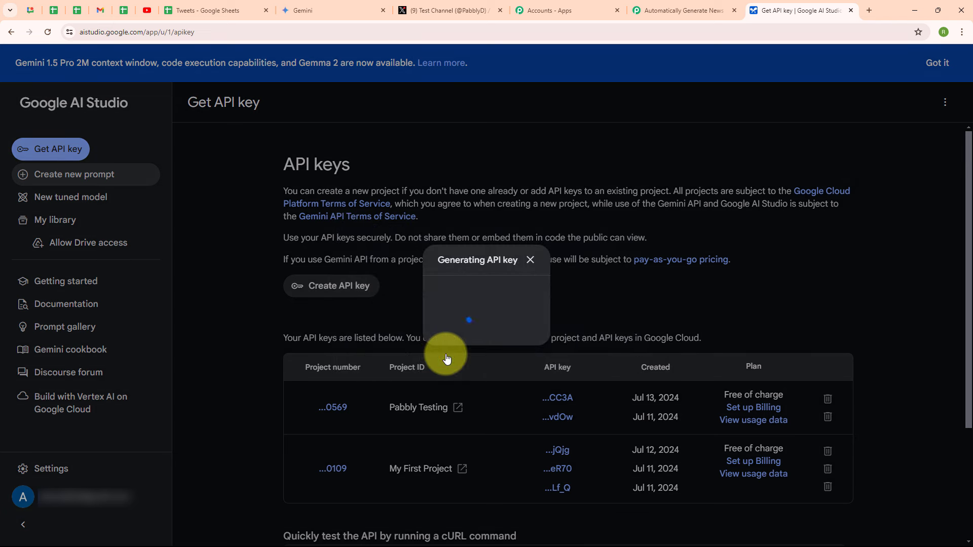
Step: Copy the generated API key, paste it into the API Key field of the new Google Generative AI connection in Pabbly Connect, and save
{"action": "left_click", "coordinate": [497, 323]}
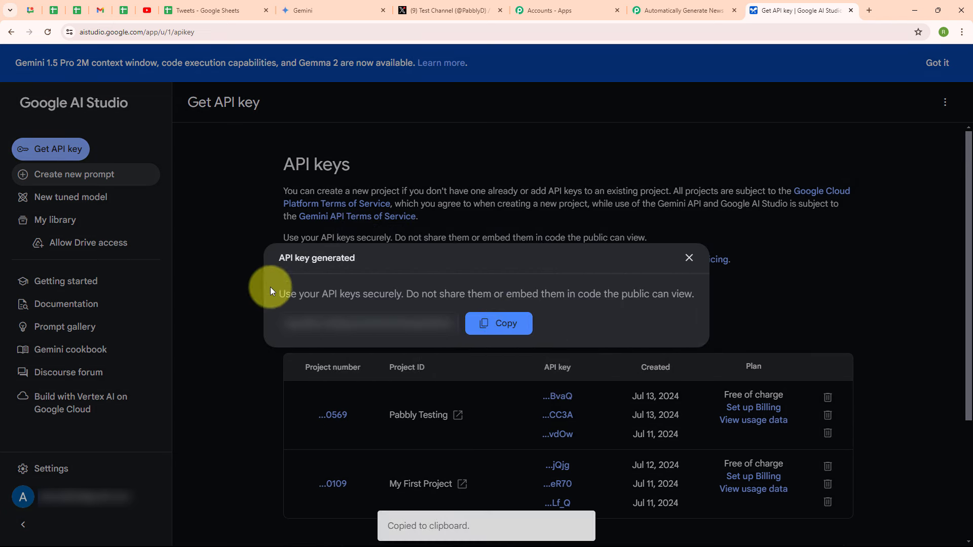
{"action": "left_click", "coordinate": [684, 11]}
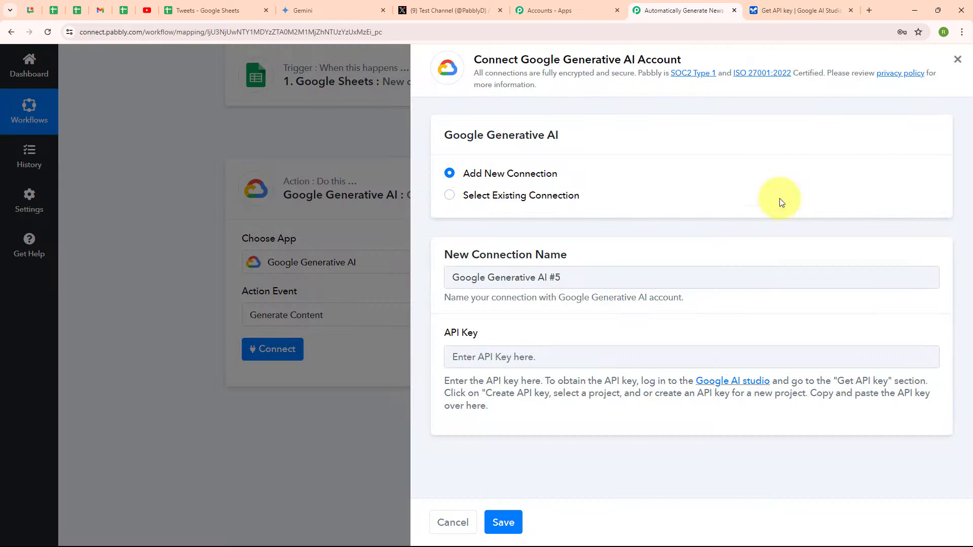
{"action": "left_click", "coordinate": [452, 363]}
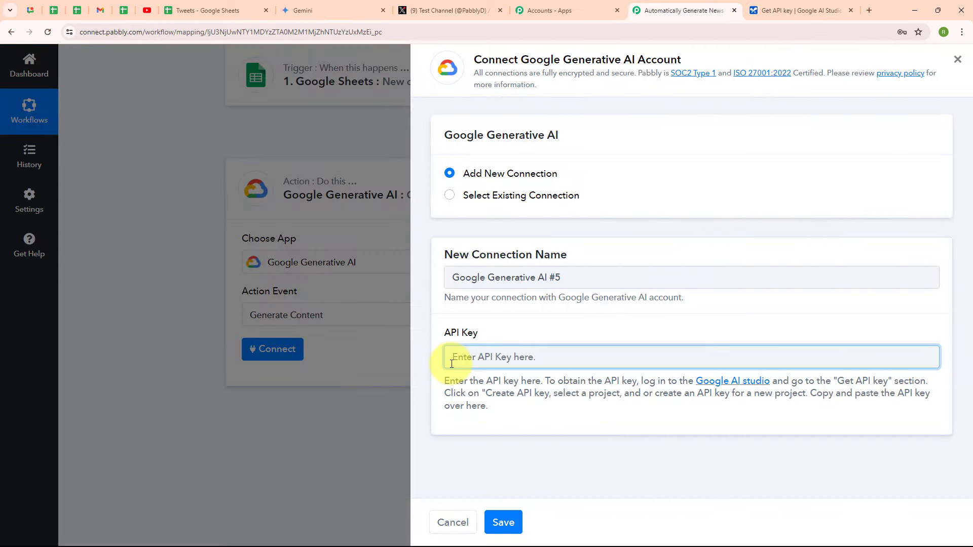
{"action": "key", "text": "ctrl+v"}
{"action": "left_click", "coordinate": [598, 337]}
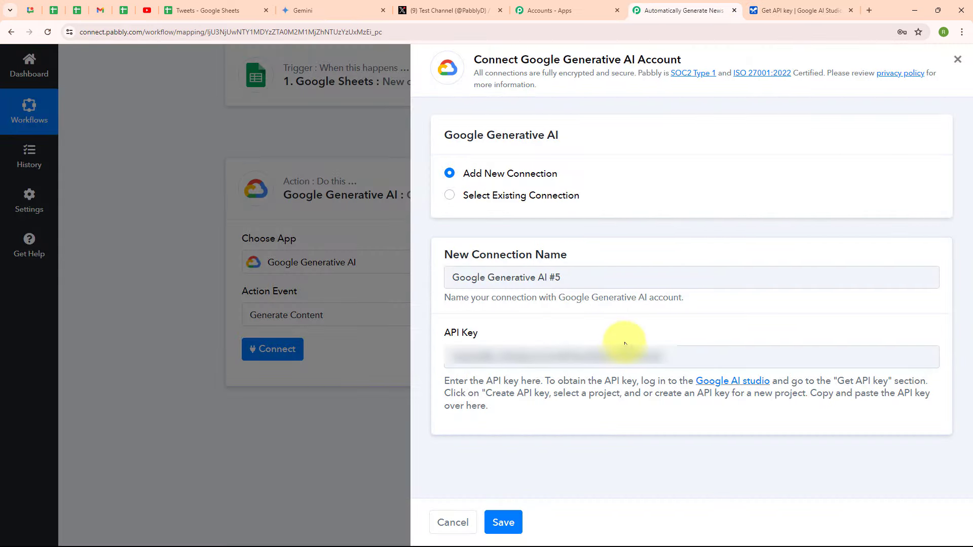
{"action": "left_click", "coordinate": [504, 522]}
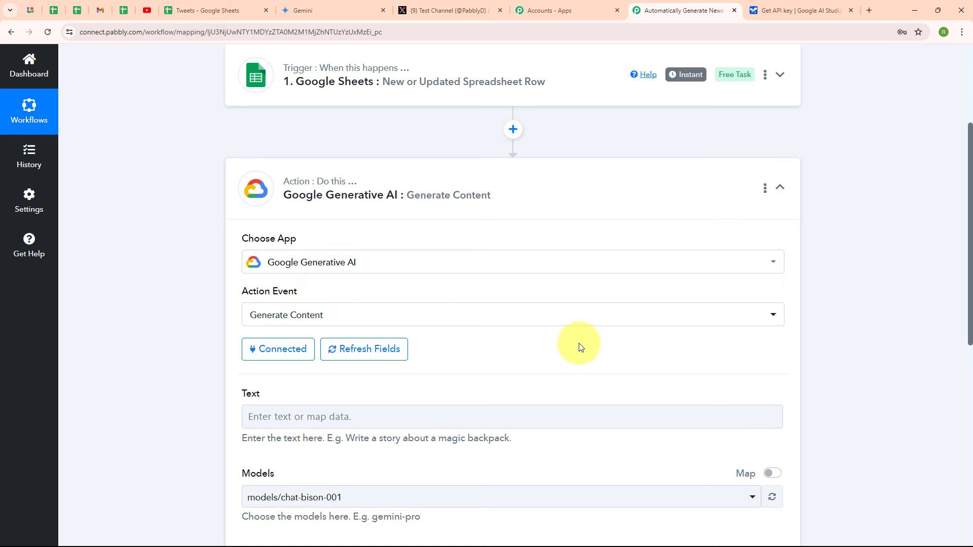
Step: Enter a prompt for a 20-30 word informative tweet on "{Title}" using "{Content}", with maximum "{Number of Hashtags}" hashtags and no first person
{"action": "scroll", "coordinate": [579, 343], "scroll_direction": "down", "scroll_amount": 3}
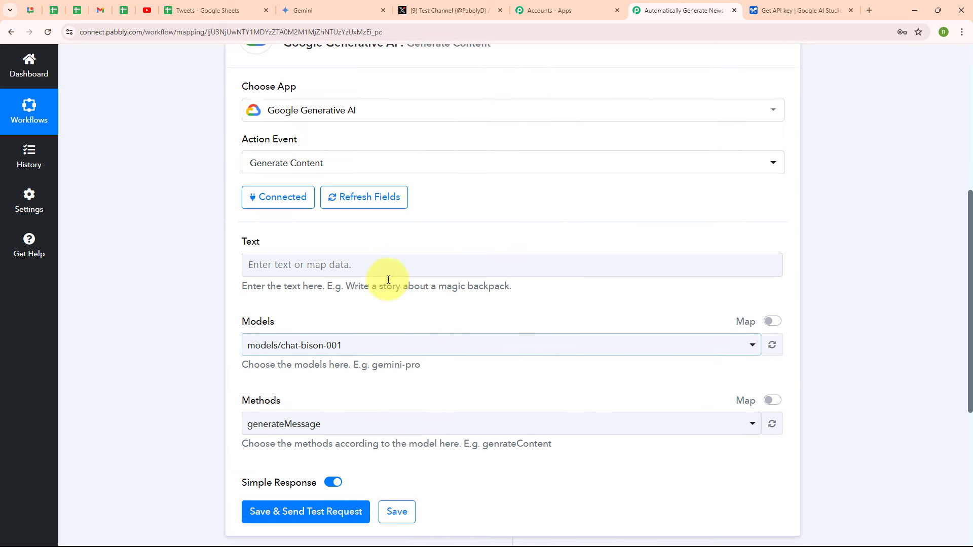
{"action": "left_click", "coordinate": [281, 255]}
{"action": "key", "text": "ctrl+v"}
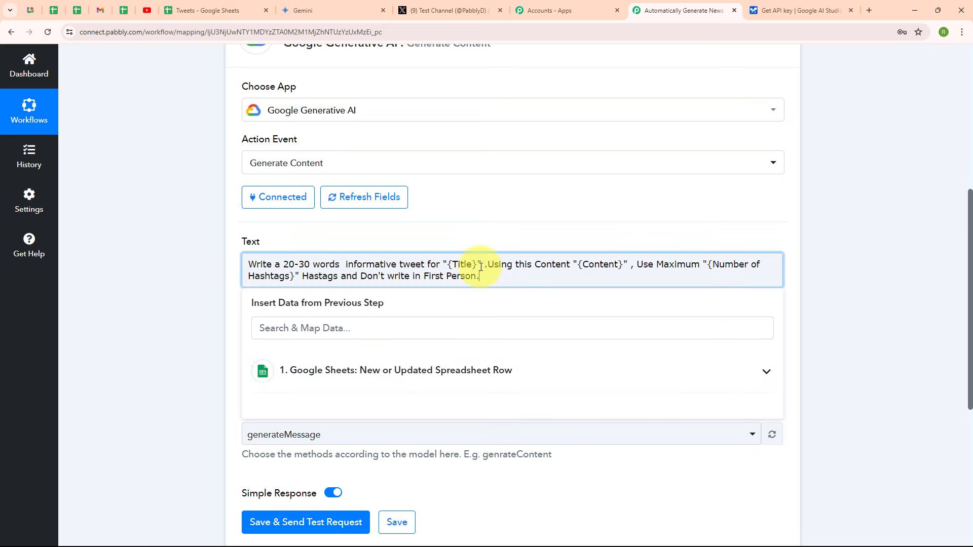
Step: Replace the {Title} and {Content} placeholders in the prompt with the mapped Title and Content fields from the Google Sheets trigger
{"action": "left_click_drag", "start_coordinate": [479, 265], "coordinate": [448, 266]}
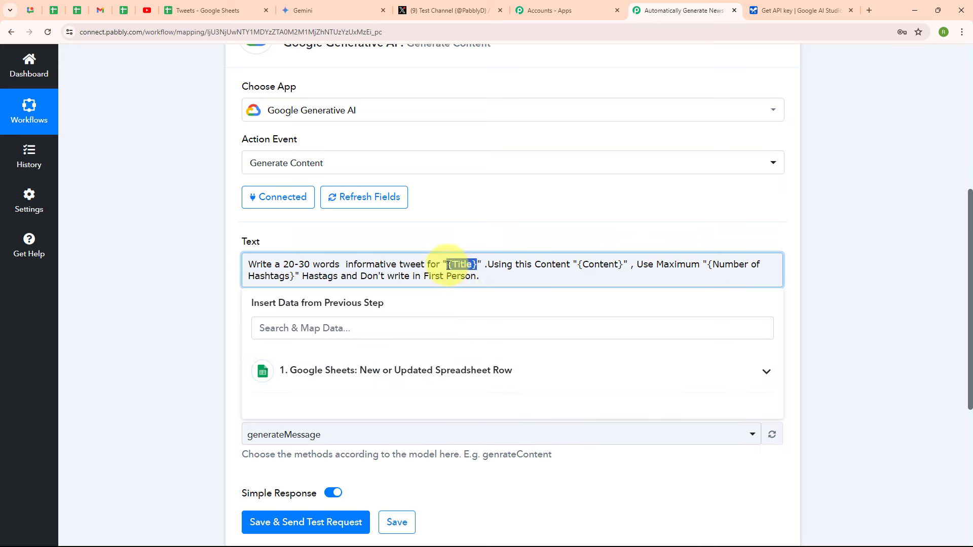
{"action": "key", "text": "BackSpace"}
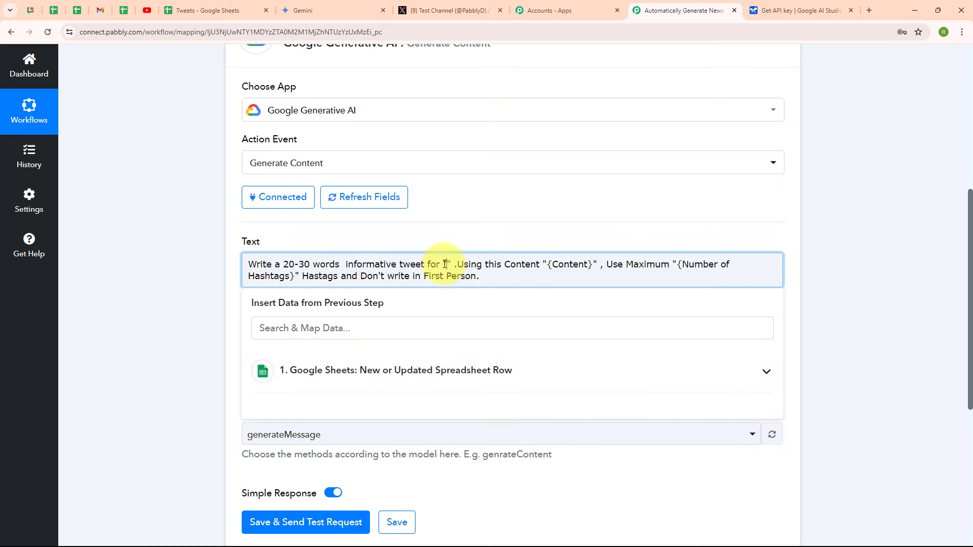
{"action": "left_click", "coordinate": [423, 380]}
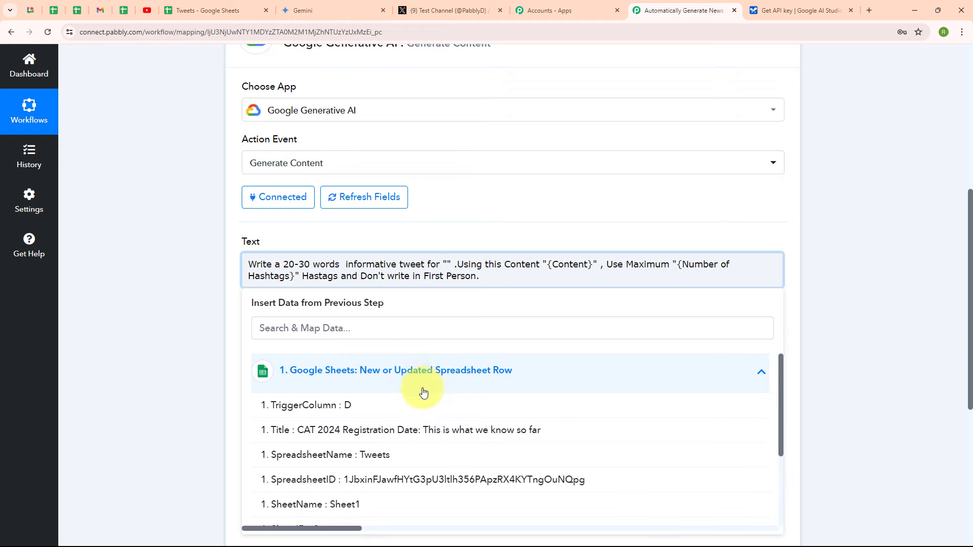
{"action": "left_click", "coordinate": [424, 431]}
{"action": "left_click_drag", "start_coordinate": [388, 283], "coordinate": [343, 282]}
{"action": "key", "text": "BackSpace"}
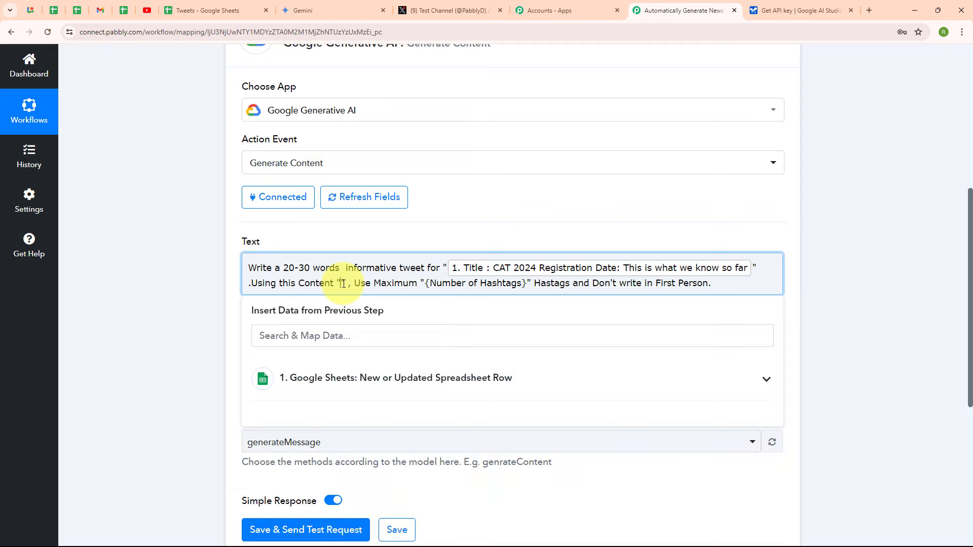
{"action": "left_click", "coordinate": [363, 397]}
{"action": "scroll", "coordinate": [423, 434], "scroll_direction": "down", "scroll_amount": 3}
{"action": "left_click", "coordinate": [413, 515]}
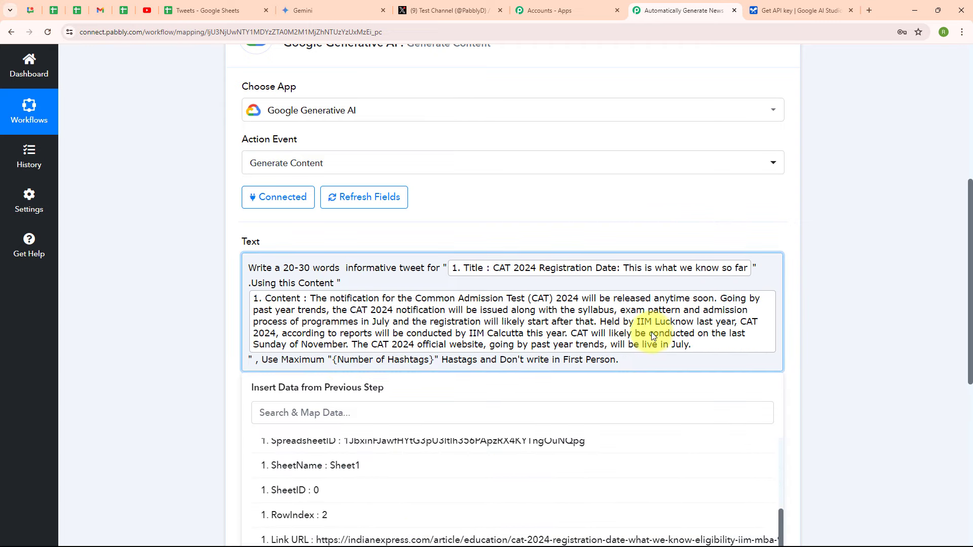
Step: Replace the {Number of Hashtags} placeholder in the prompt with the mapped Hashtags field from the Google Sheets trigger
{"action": "scroll", "coordinate": [532, 324], "scroll_direction": "down", "scroll_amount": 1}
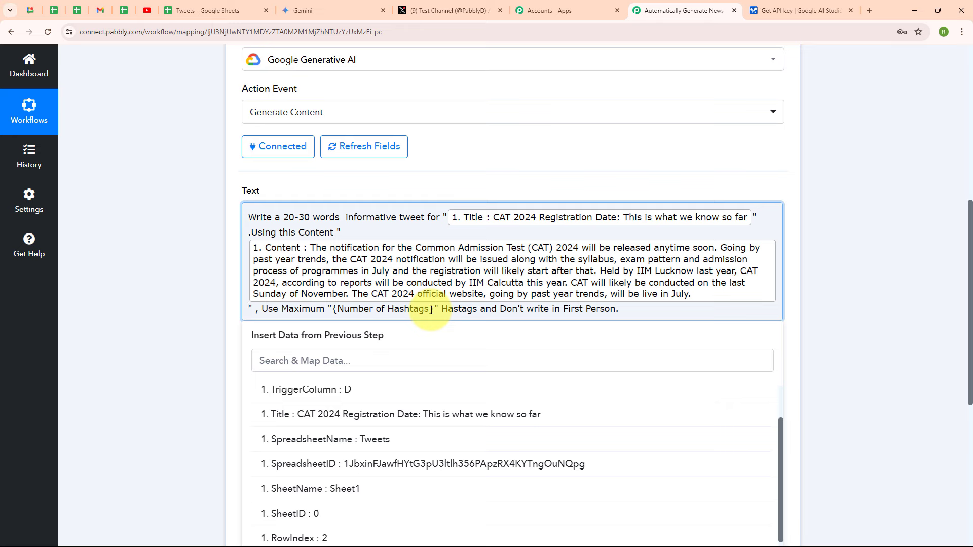
{"action": "left_click_drag", "start_coordinate": [434, 310], "coordinate": [333, 318]}
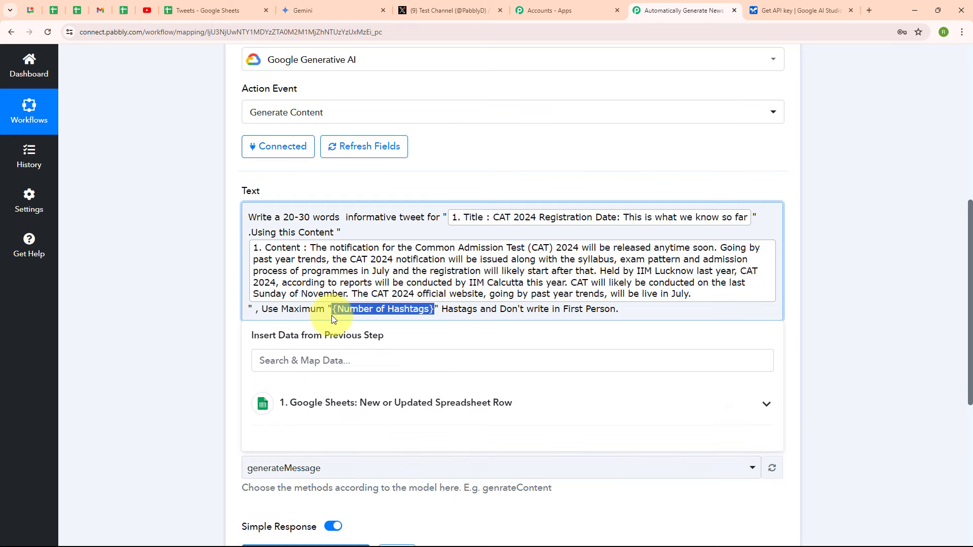
{"action": "key", "text": "BackSpace"}
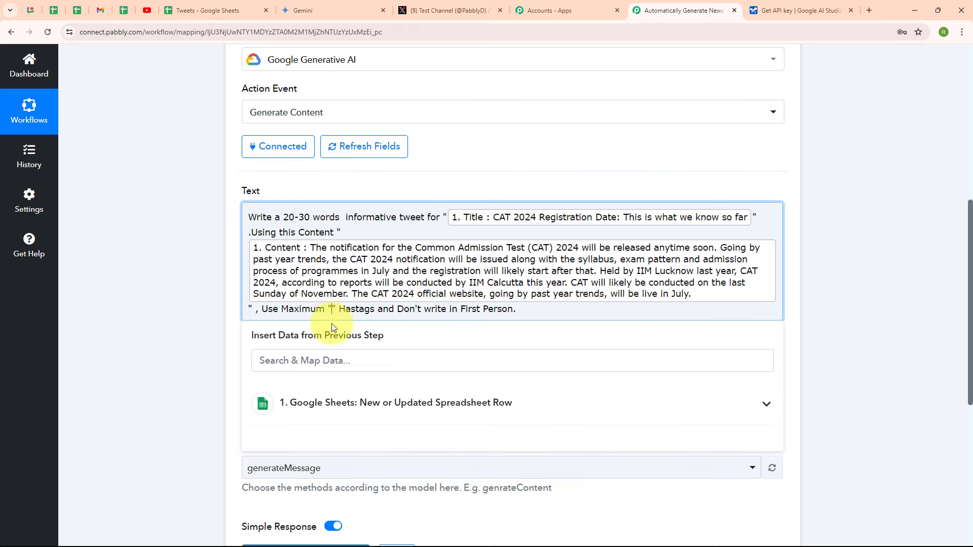
{"action": "left_click", "coordinate": [335, 411]}
{"action": "scroll", "coordinate": [380, 507], "scroll_direction": "down", "scroll_amount": 5}
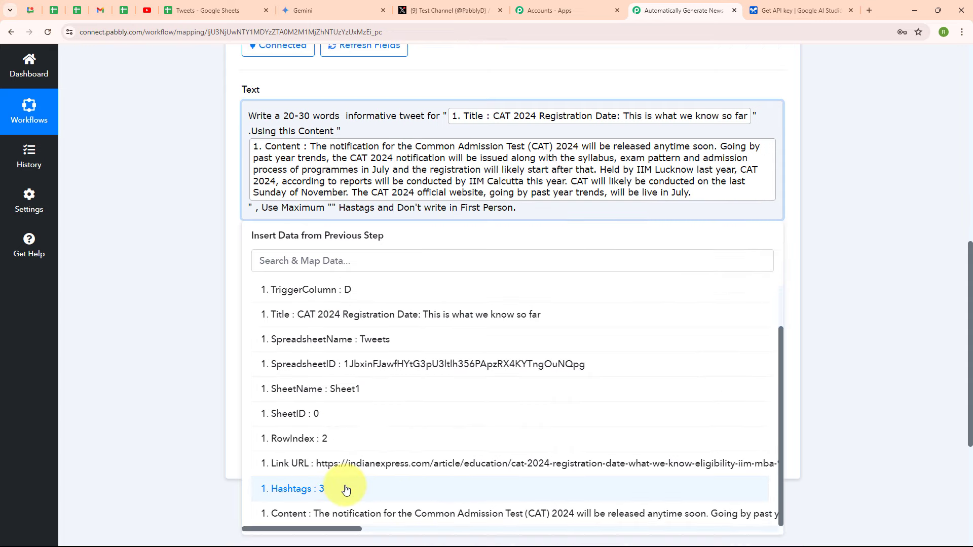
{"action": "left_click", "coordinate": [375, 490]}
{"action": "left_click", "coordinate": [200, 293]}
{"action": "scroll", "coordinate": [630, 374], "scroll_direction": "up", "scroll_amount": 3}
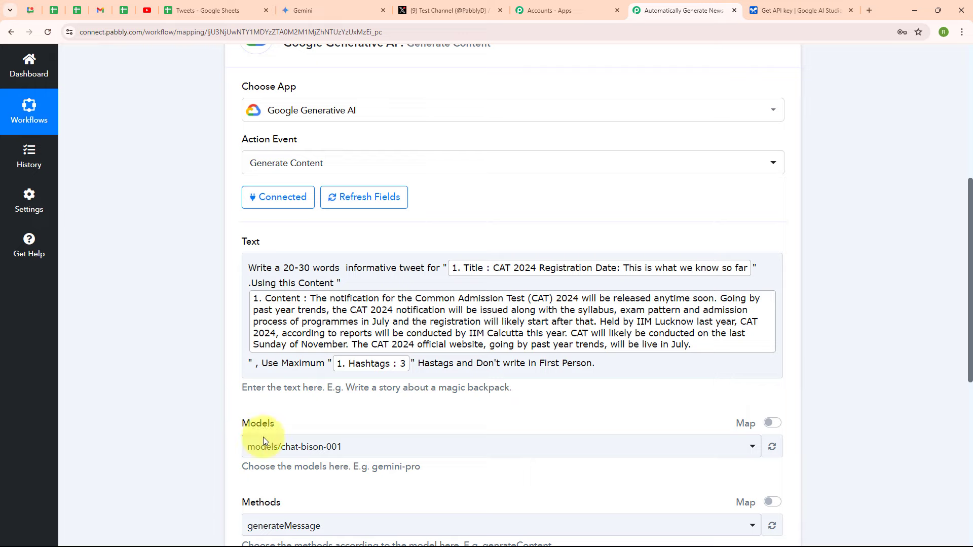
Step: Set the content generation model to models/gemini-pro with the generateContent method
{"action": "left_click", "coordinate": [509, 450]}
{"action": "scroll", "coordinate": [450, 278], "scroll_direction": "down", "scroll_amount": 2}
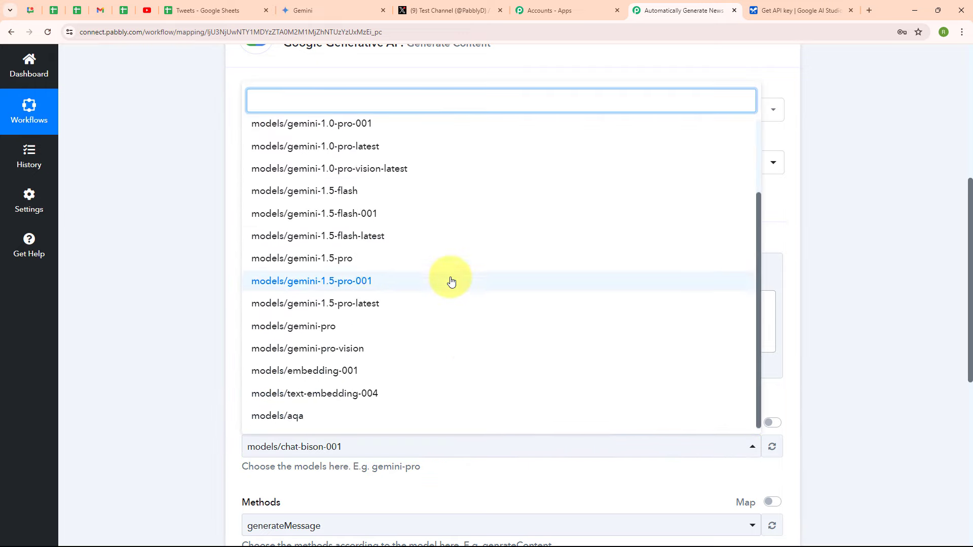
{"action": "left_click", "coordinate": [450, 328]}
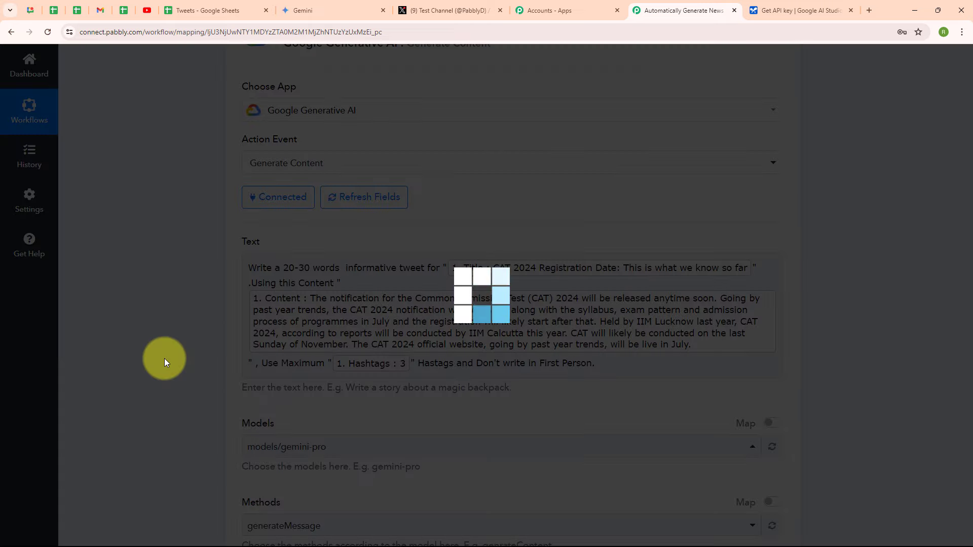
{"action": "scroll", "coordinate": [745, 409], "scroll_direction": "down", "scroll_amount": 4}
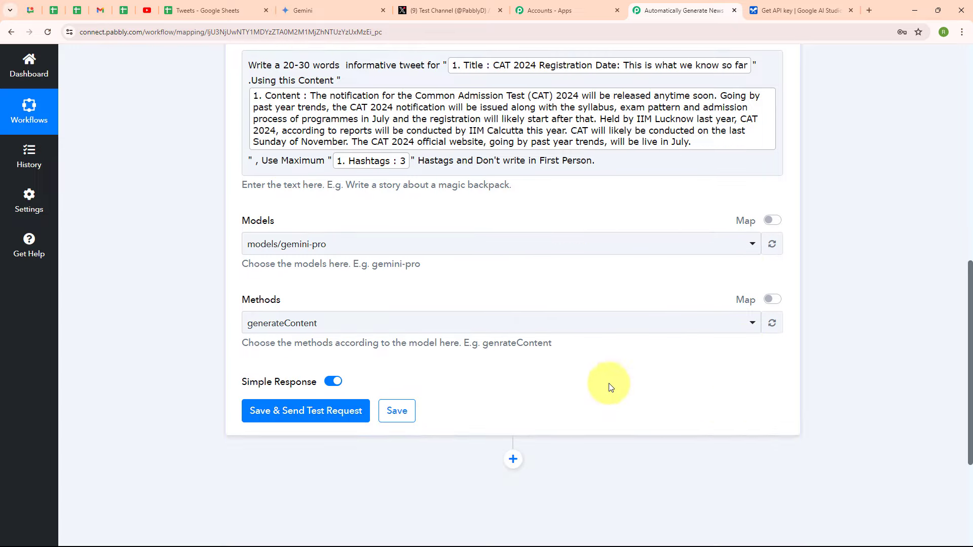
{"action": "left_click", "coordinate": [267, 325]}
{"action": "left_click", "coordinate": [382, 385]}
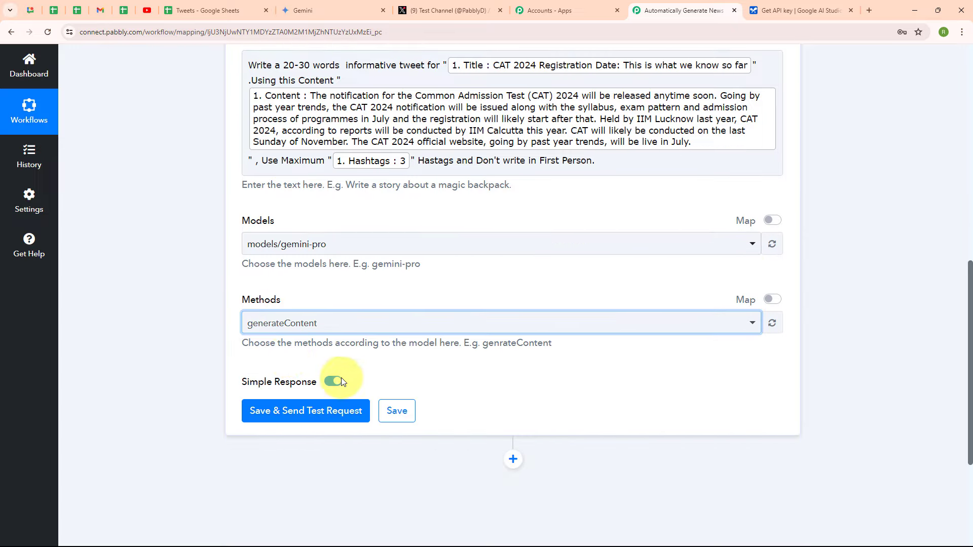
Step: Check the mapped prompt, then save the Google Generative AI step and send a test request
{"action": "scroll", "coordinate": [667, 297], "scroll_direction": "up", "scroll_amount": 4}
{"action": "scroll", "coordinate": [667, 297], "scroll_direction": "down", "scroll_amount": 4}
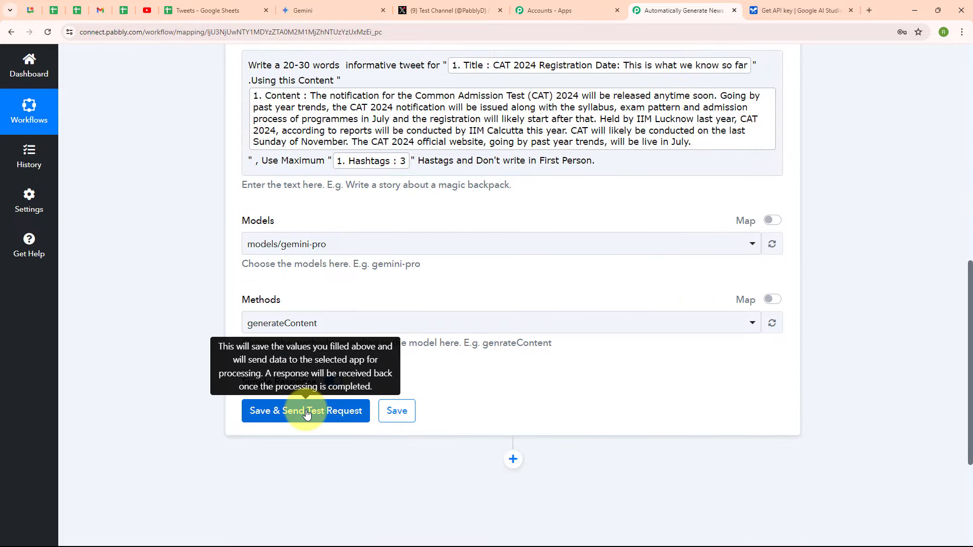
{"action": "left_click", "coordinate": [306, 412]}
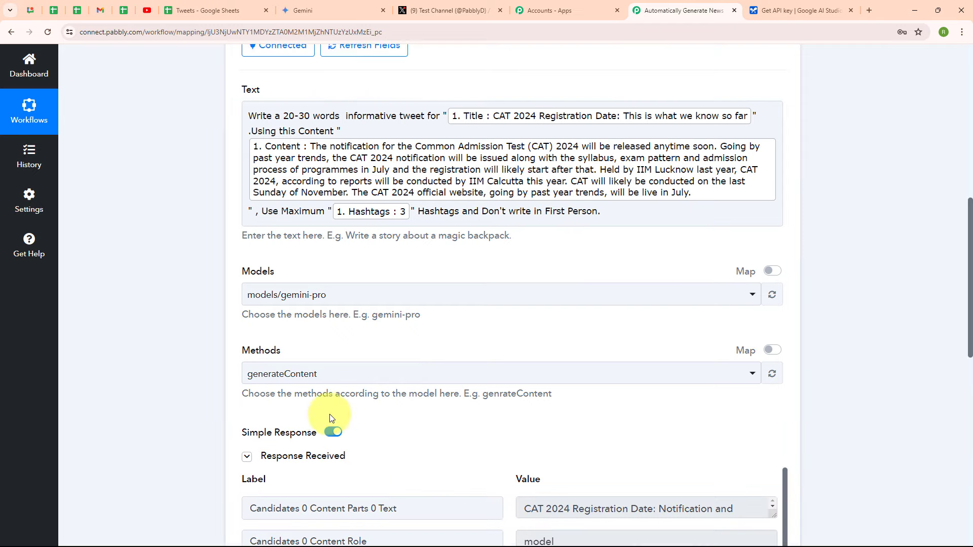
Step: Examine the full generated tweet text and the remaining response fields, and collapse the Google Generative AI step
{"action": "scroll", "coordinate": [590, 416], "scroll_direction": "down", "scroll_amount": 5}
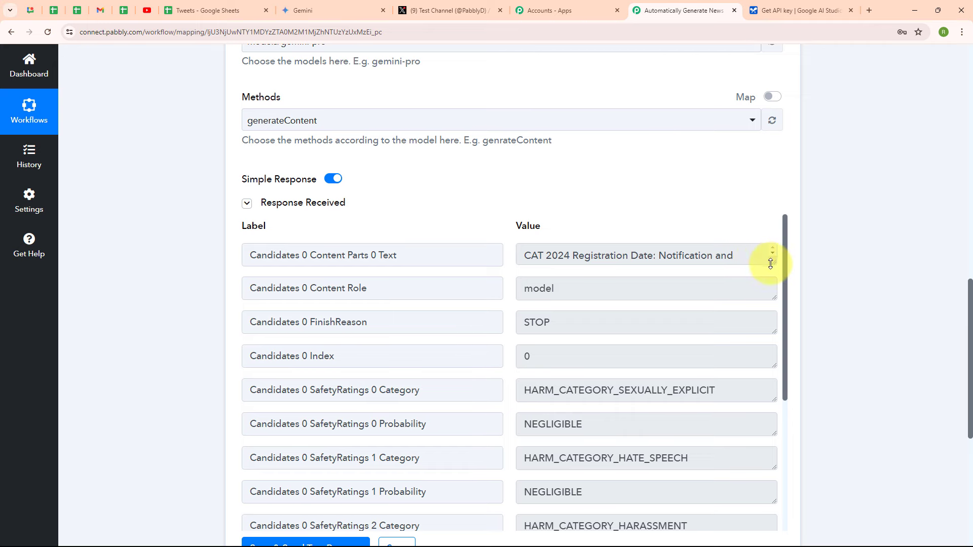
{"action": "left_click_drag", "start_coordinate": [773, 262], "coordinate": [618, 199]}
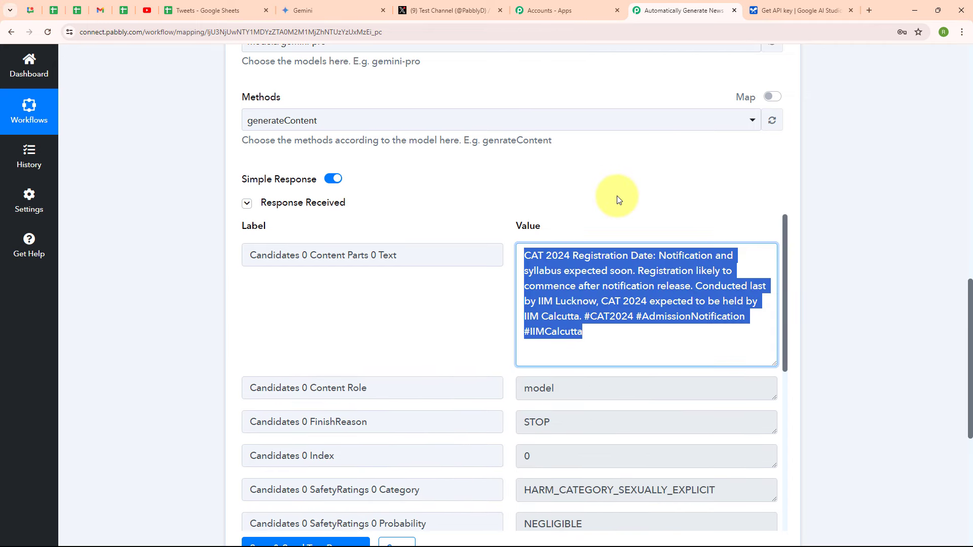
{"action": "left_click", "coordinate": [618, 214]}
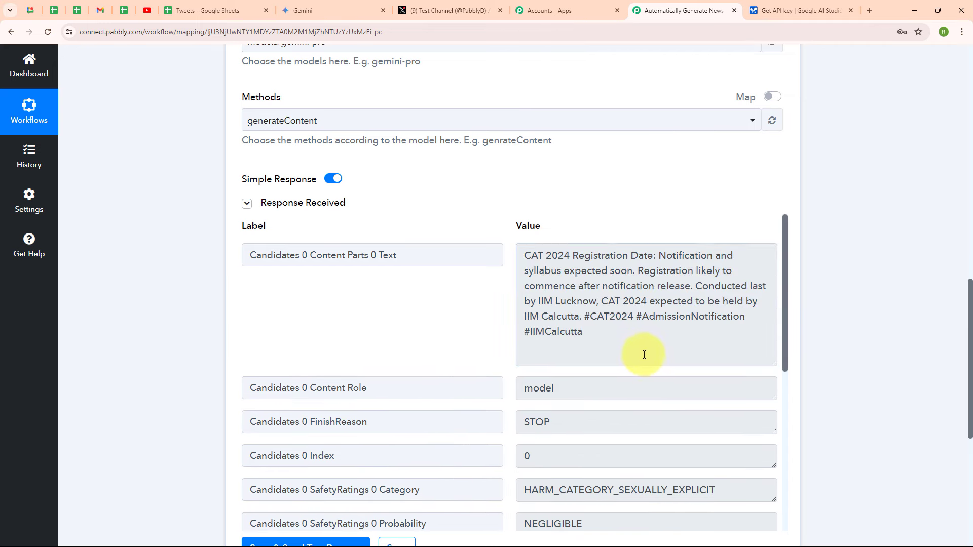
{"action": "scroll", "coordinate": [645, 363], "scroll_direction": "down", "scroll_amount": 6}
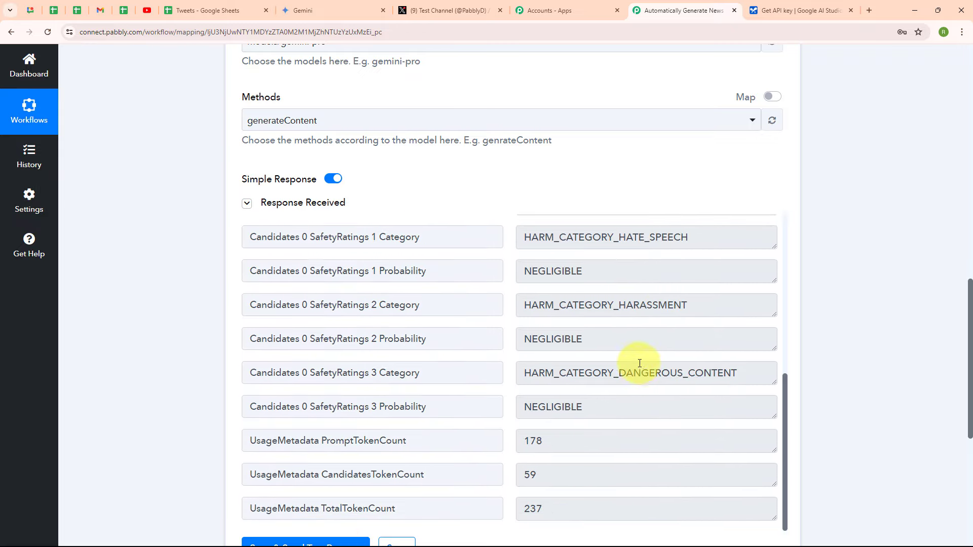
{"action": "scroll", "coordinate": [788, 183], "scroll_direction": "up", "scroll_amount": 10}
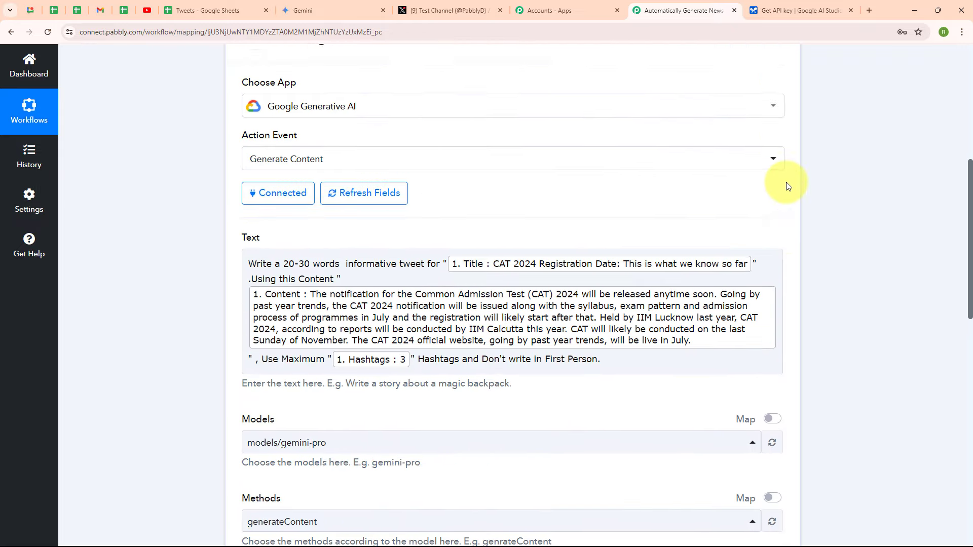
{"action": "left_click", "coordinate": [779, 137]}
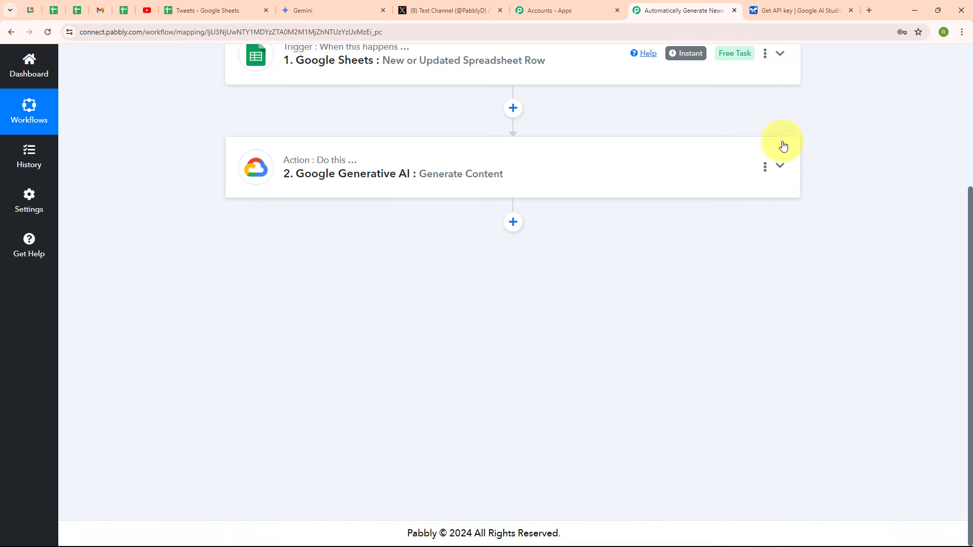
Step: Add a third workflow step using the X (Formerly Twitter) app with the Create Tweet action event
{"action": "left_click", "coordinate": [513, 224]}
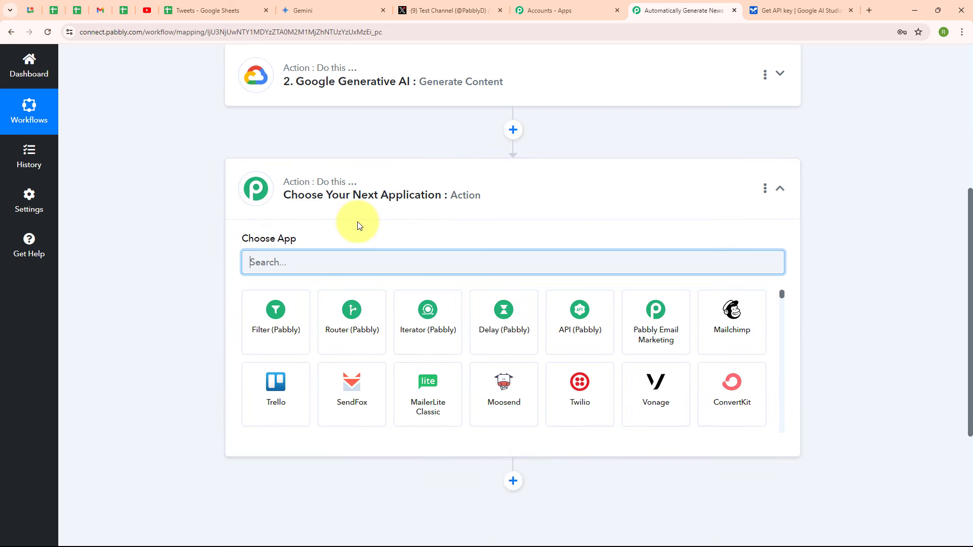
{"action": "type", "text": "twi"}
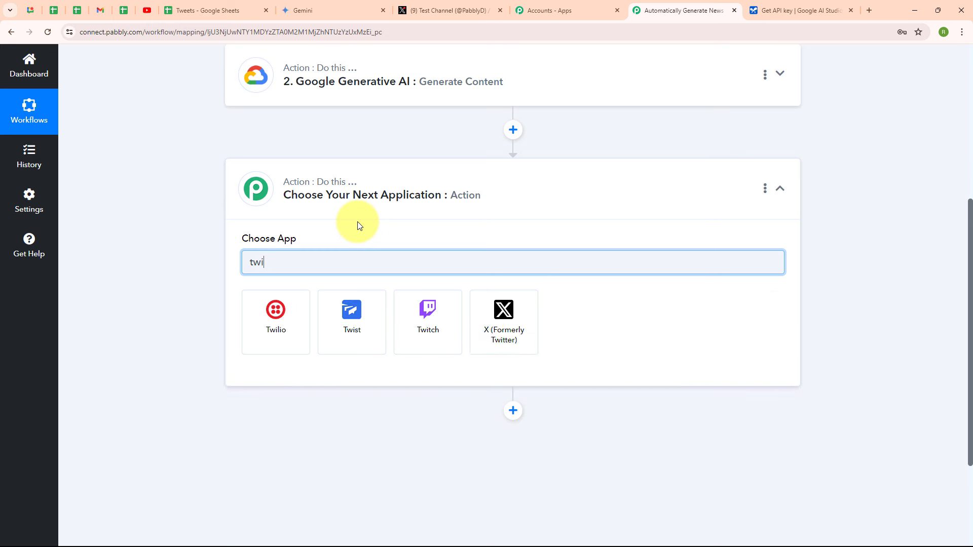
{"action": "left_click", "coordinate": [487, 322]}
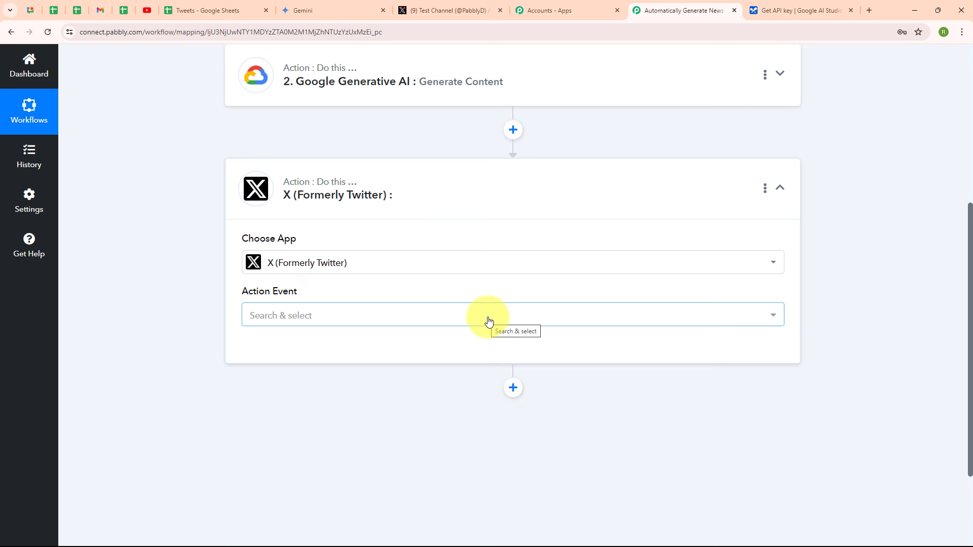
{"action": "left_click", "coordinate": [278, 319]}
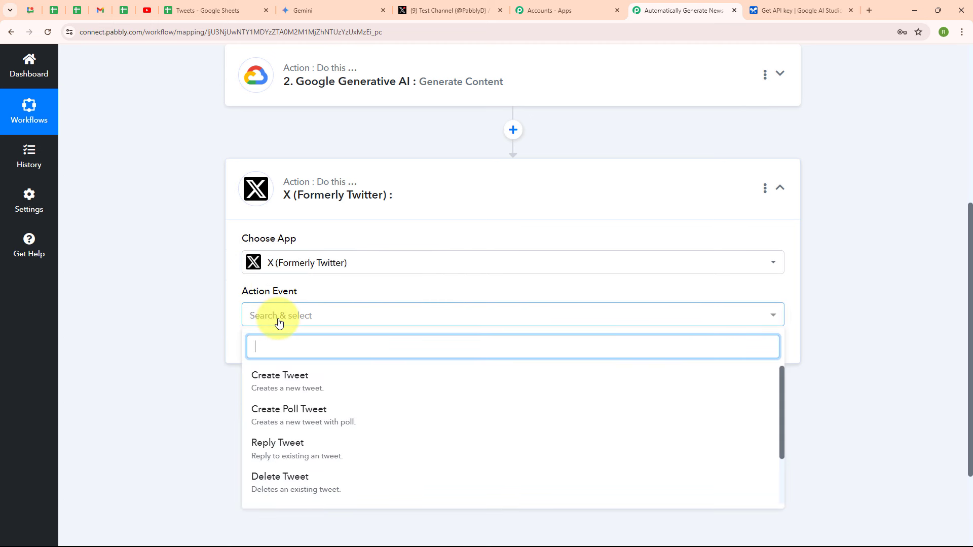
{"action": "left_click", "coordinate": [281, 380]}
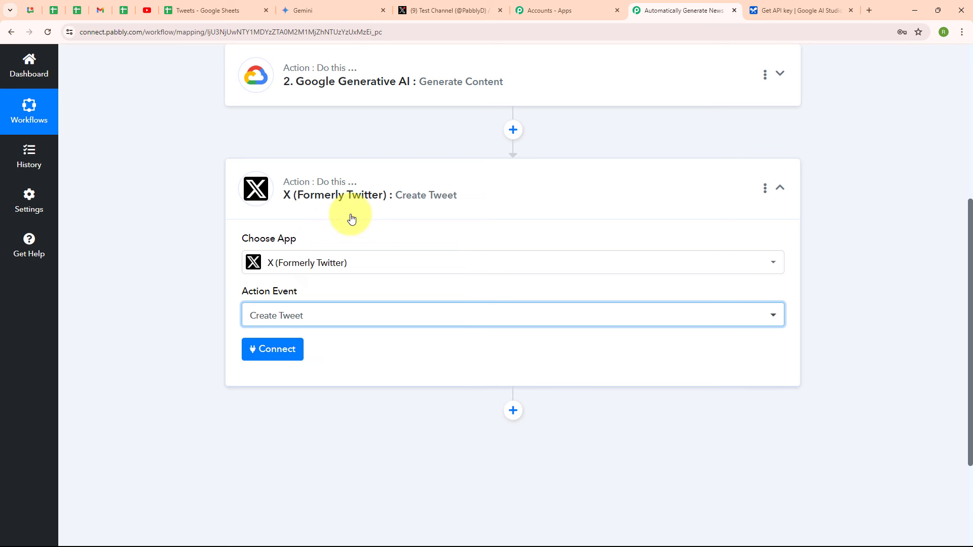
Step: Start a new X (Formerly Twitter) connection for the Create Tweet step and bring up its client credentials form
{"action": "left_click", "coordinate": [270, 354]}
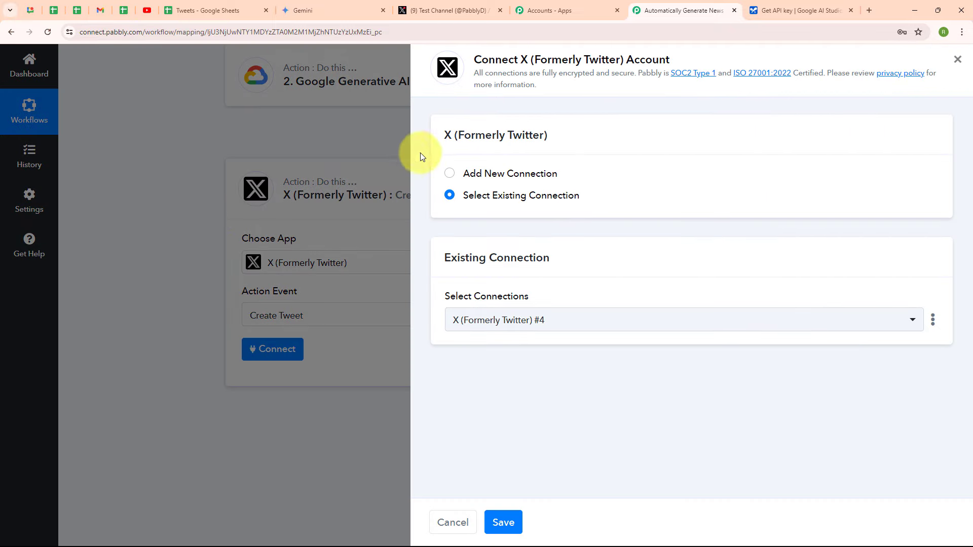
{"action": "left_click", "coordinate": [451, 174]}
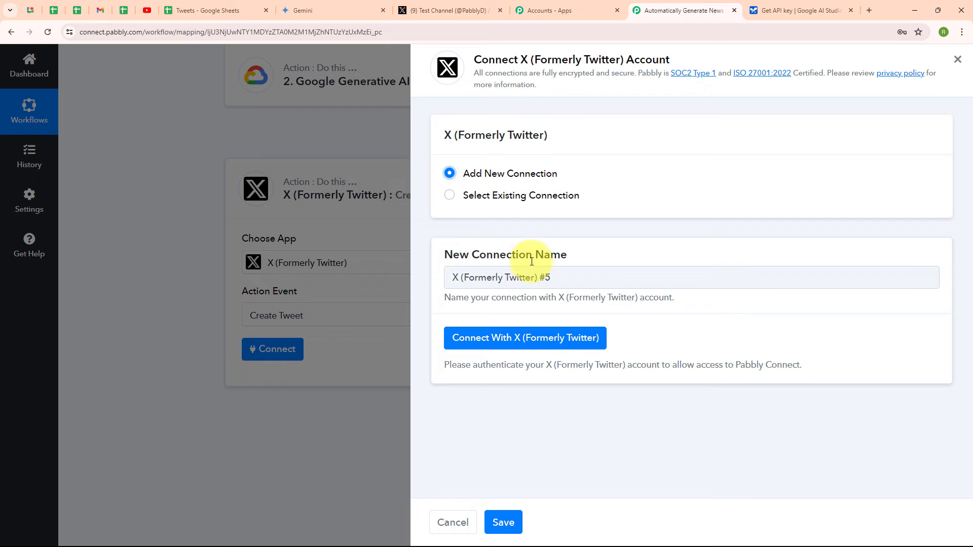
{"action": "left_click", "coordinate": [538, 338]}
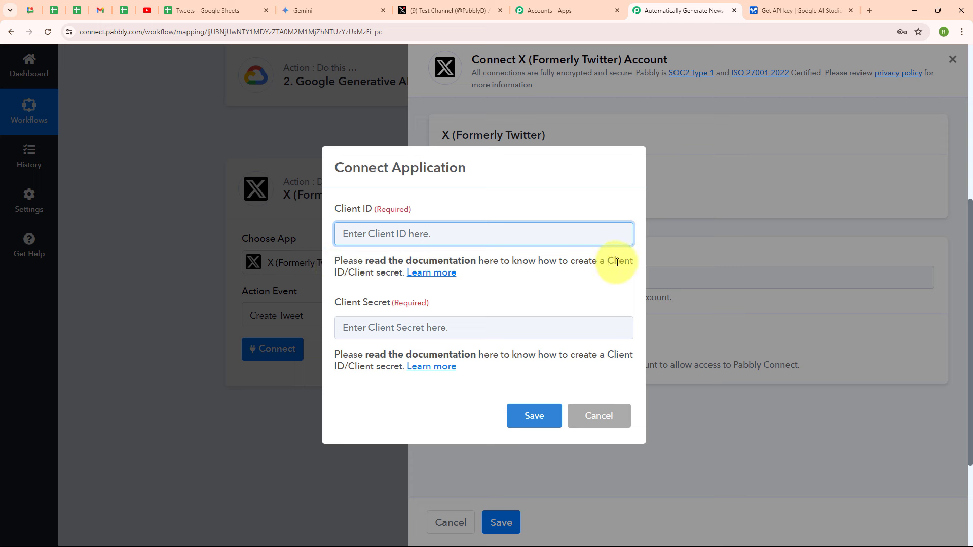
Step: Open the client credentials documentation, read the Twitter Developer account setup and use-case instructions, and open the linked developer site
{"action": "left_click", "coordinate": [430, 273]}
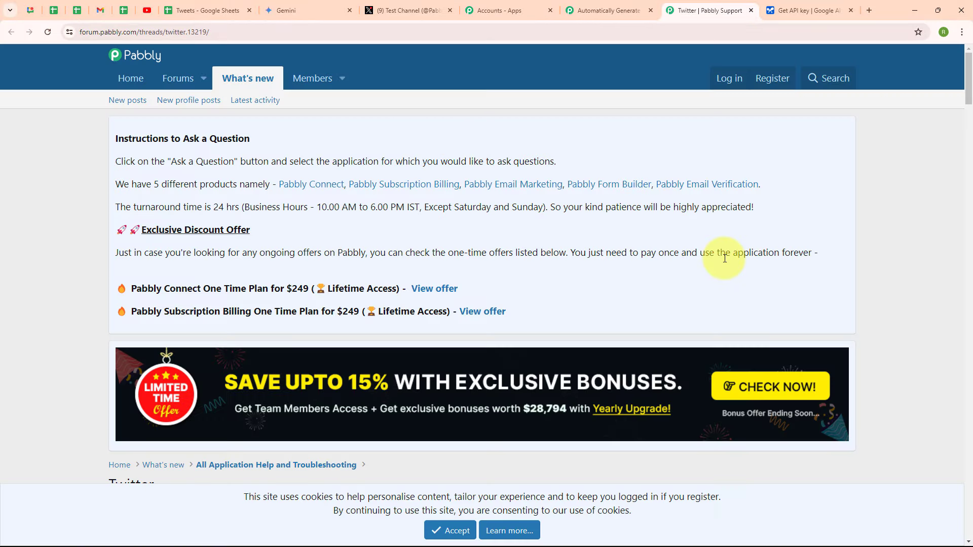
{"action": "scroll", "coordinate": [725, 258], "scroll_direction": "down", "scroll_amount": 5}
{"action": "scroll", "coordinate": [726, 261], "scroll_direction": "down", "scroll_amount": 4}
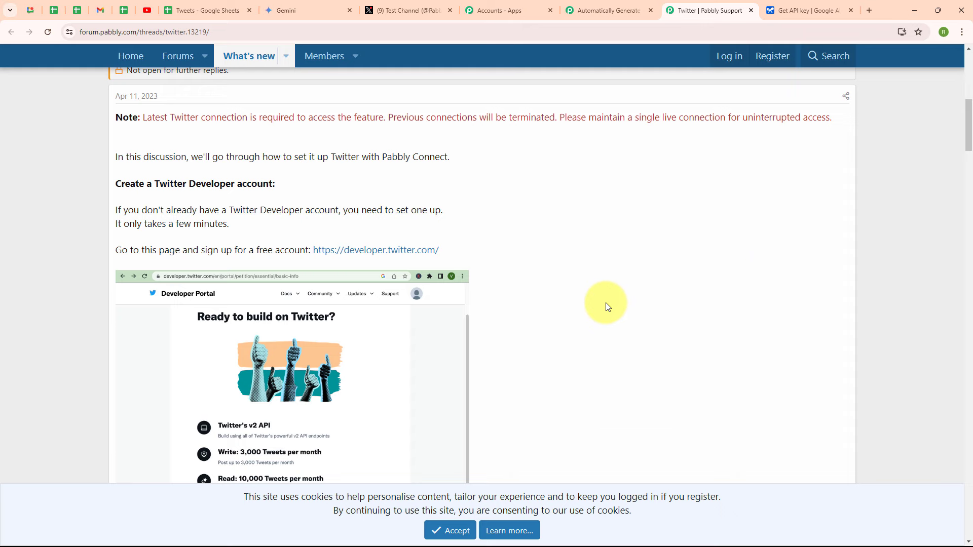
{"action": "scroll", "coordinate": [607, 303], "scroll_direction": "down", "scroll_amount": 4}
{"action": "scroll", "coordinate": [606, 302], "scroll_direction": "up", "scroll_amount": 3}
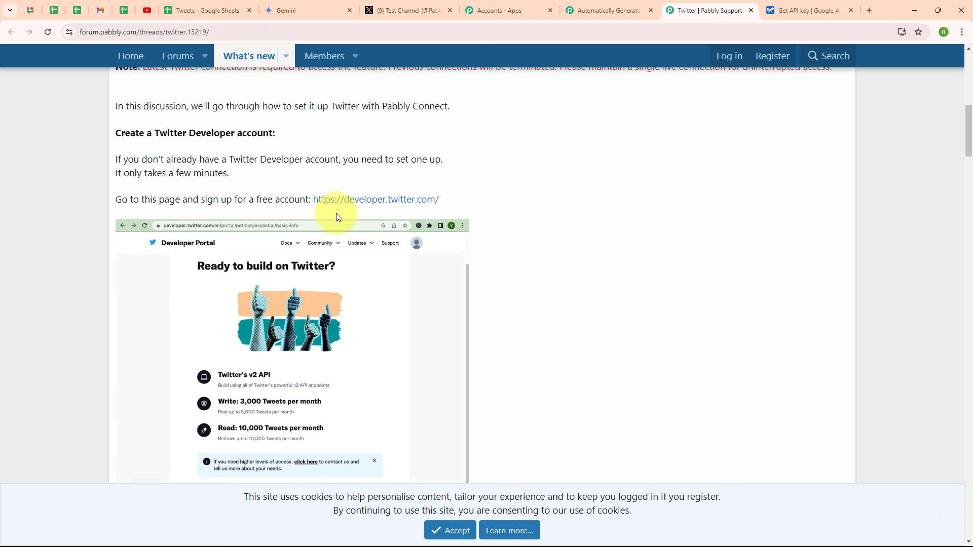
{"action": "left_click", "coordinate": [398, 204]}
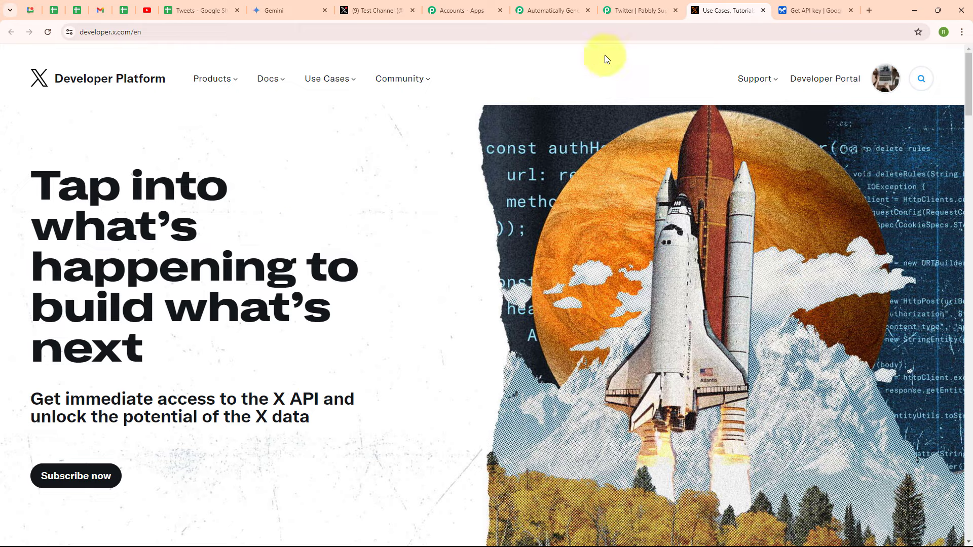
{"action": "left_click", "coordinate": [629, 10]}
{"action": "scroll", "coordinate": [587, 318], "scroll_direction": "down", "scroll_amount": 13}
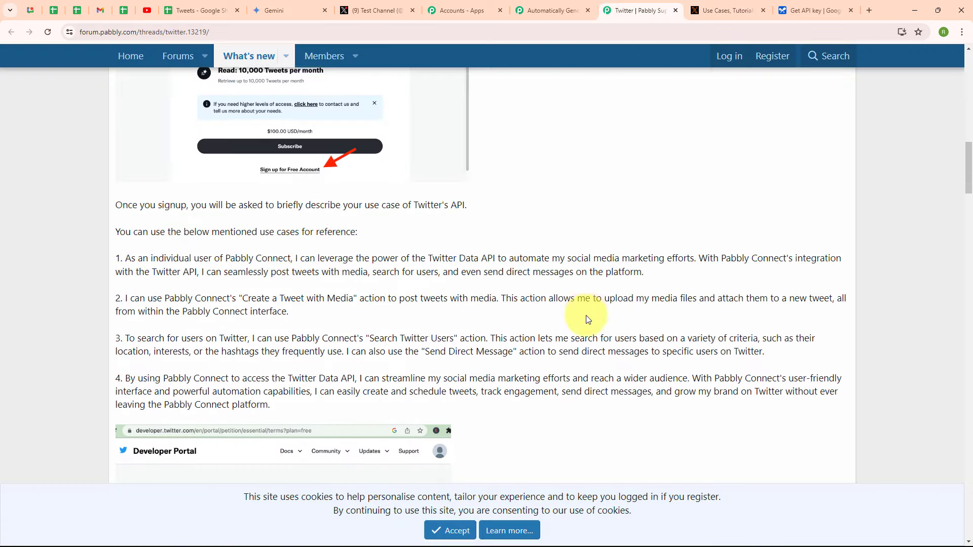
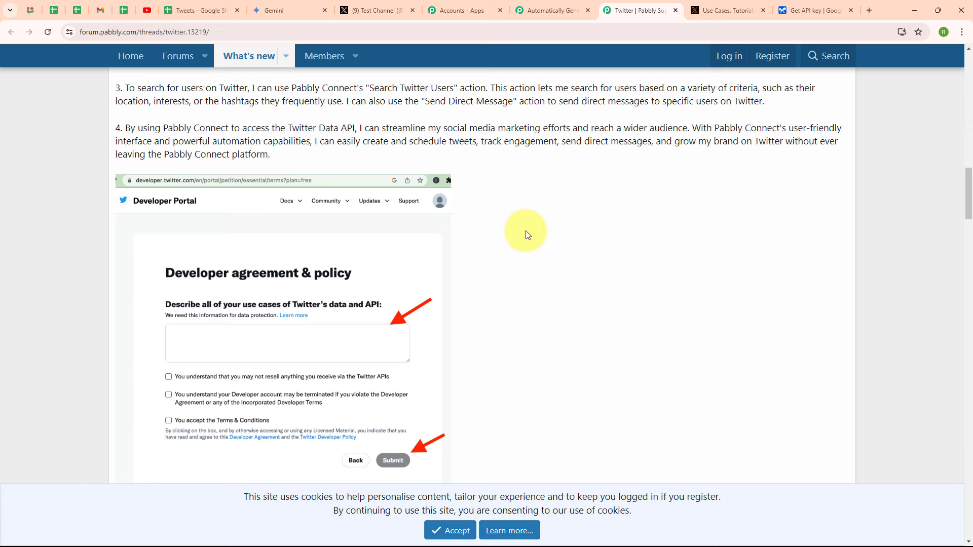
Step: Go to the X Developer Portal and open the keys and tokens of the Test Channel Videos app
{"action": "left_click", "coordinate": [746, 5]}
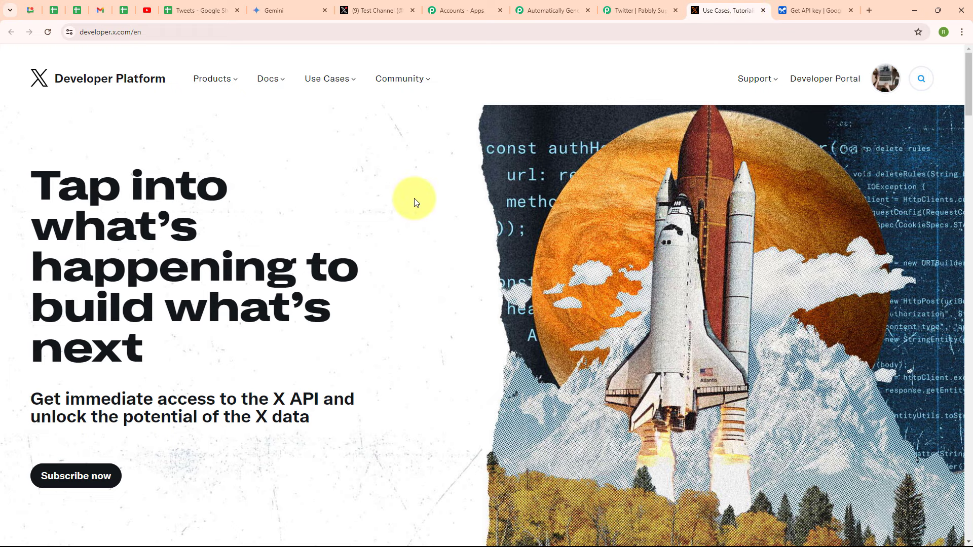
{"action": "left_click", "coordinate": [830, 80]}
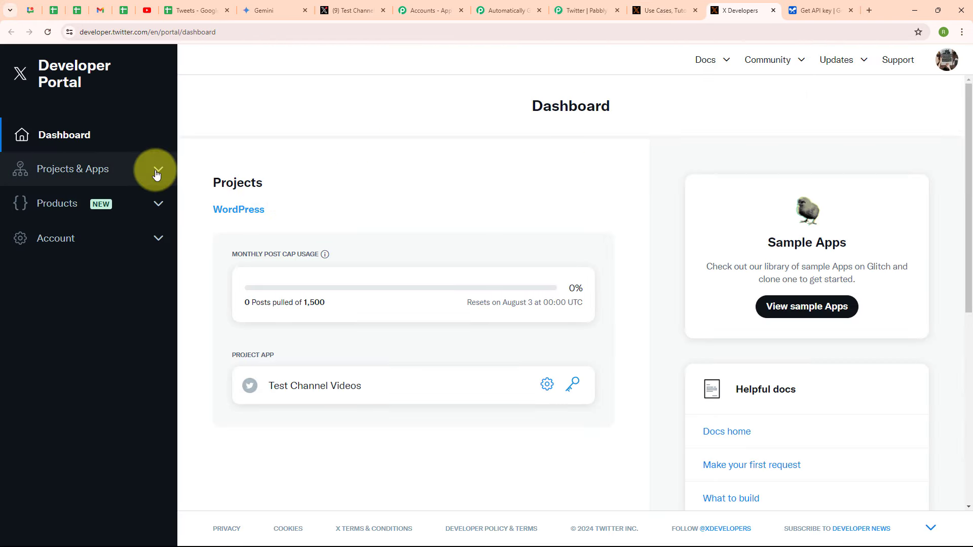
{"action": "left_click", "coordinate": [156, 174]}
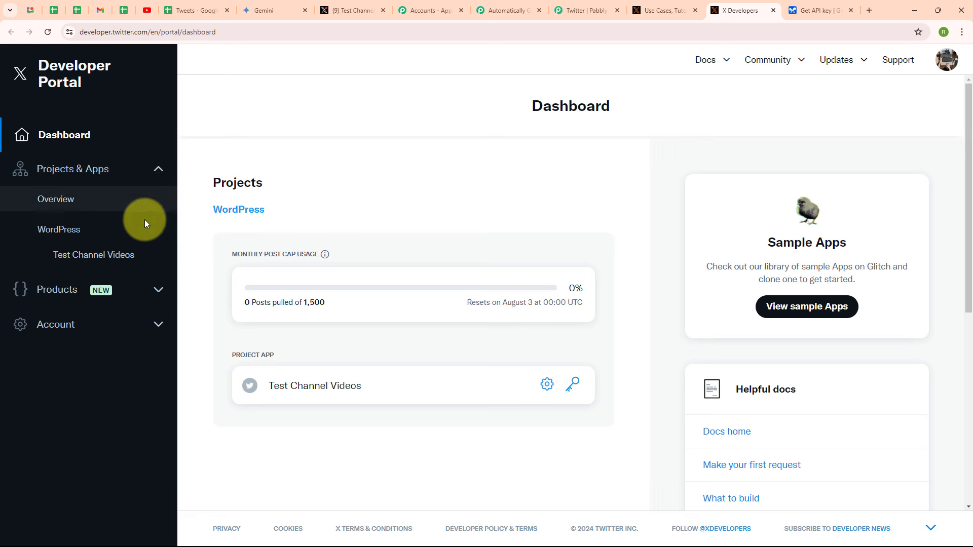
{"action": "left_click", "coordinate": [118, 259]}
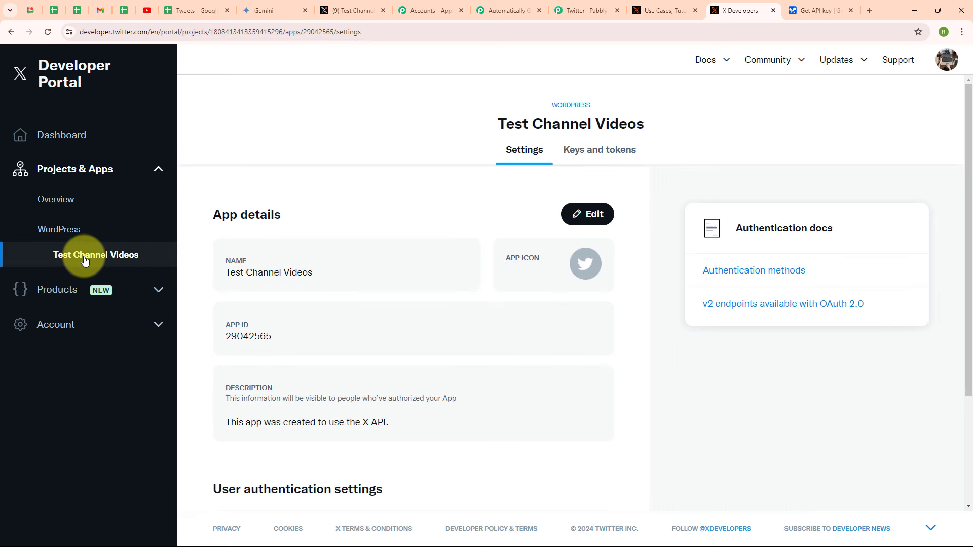
{"action": "left_click", "coordinate": [601, 160]}
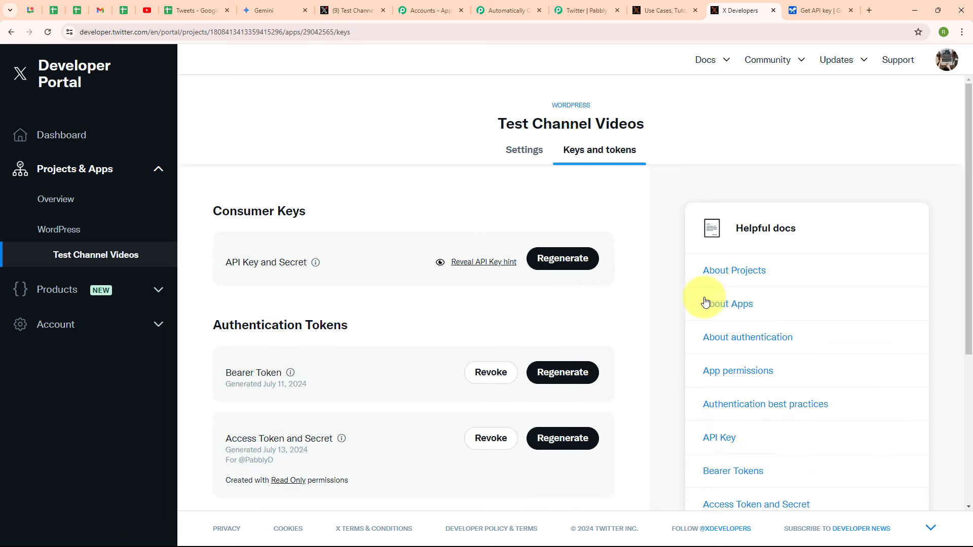
Step: Copy the app's OAuth 2.0 Client ID and paste it into the Client ID field of the Pabbly Connect connection form
{"action": "scroll", "coordinate": [706, 303], "scroll_direction": "down", "scroll_amount": 2}
{"action": "scroll", "coordinate": [705, 302], "scroll_direction": "down", "scroll_amount": 3}
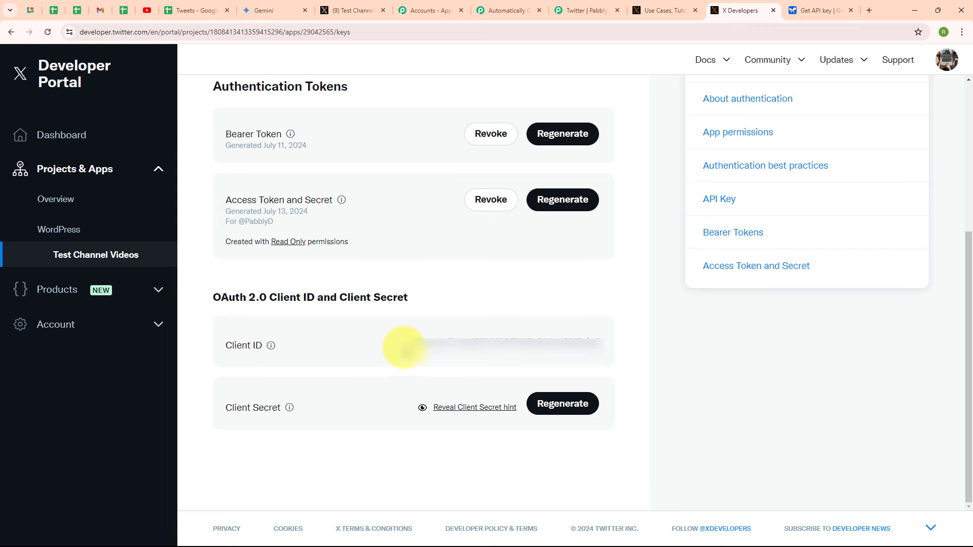
{"action": "left_click_drag", "start_coordinate": [413, 348], "coordinate": [630, 347]}
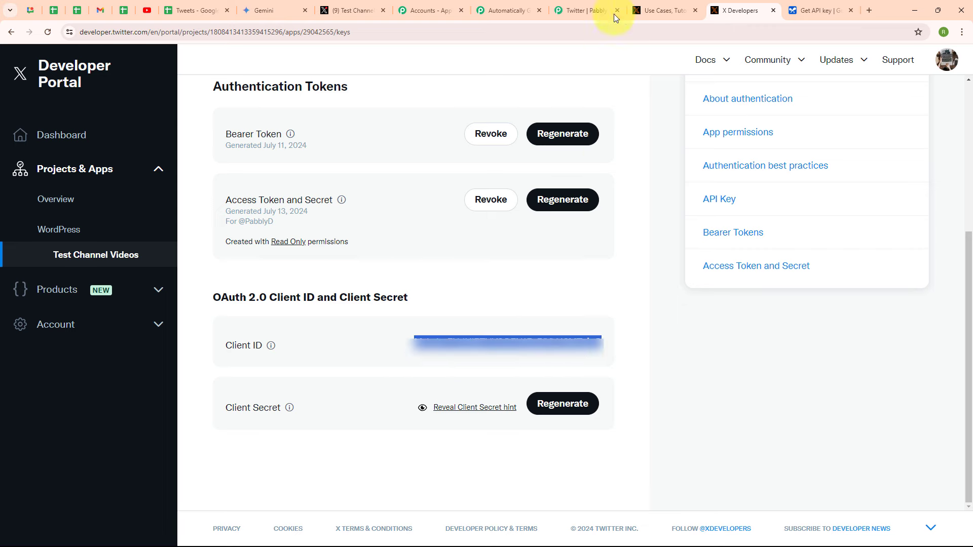
{"action": "left_click", "coordinate": [507, 10]}
{"action": "left_click", "coordinate": [393, 242]}
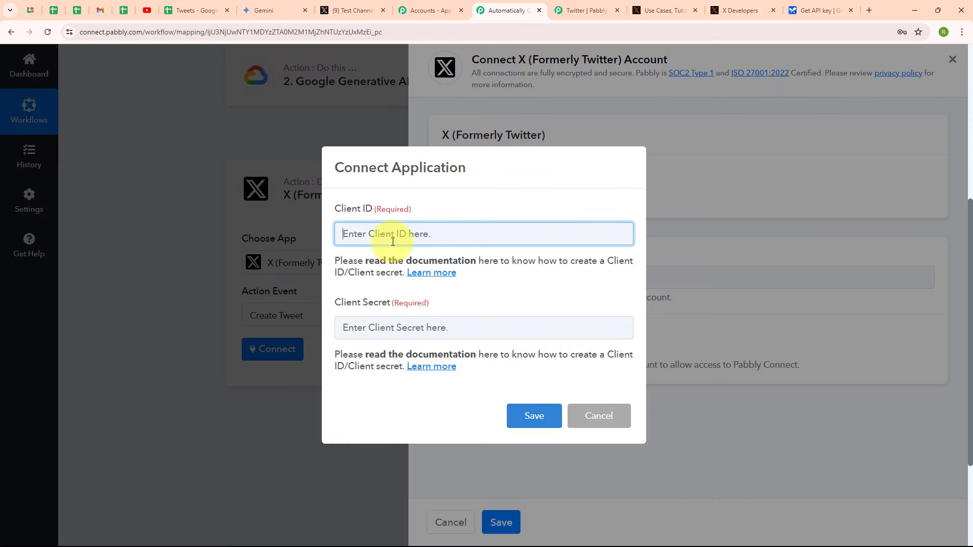
{"action": "key", "text": "ctrl+v"}
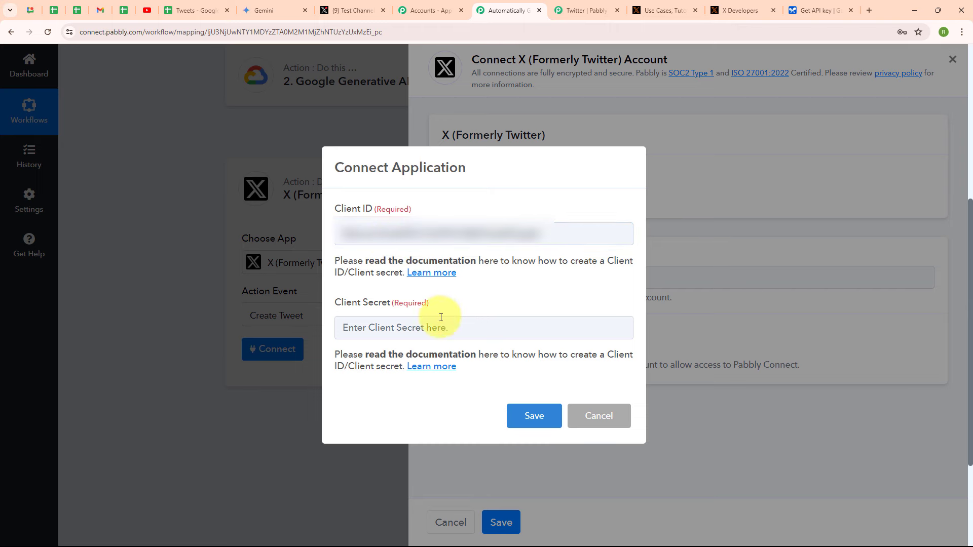
Step: Regenerate the app's OAuth 2.0 Client Secret, copy it, and paste it into the connection form's Client Secret field
{"action": "left_click", "coordinate": [720, 12]}
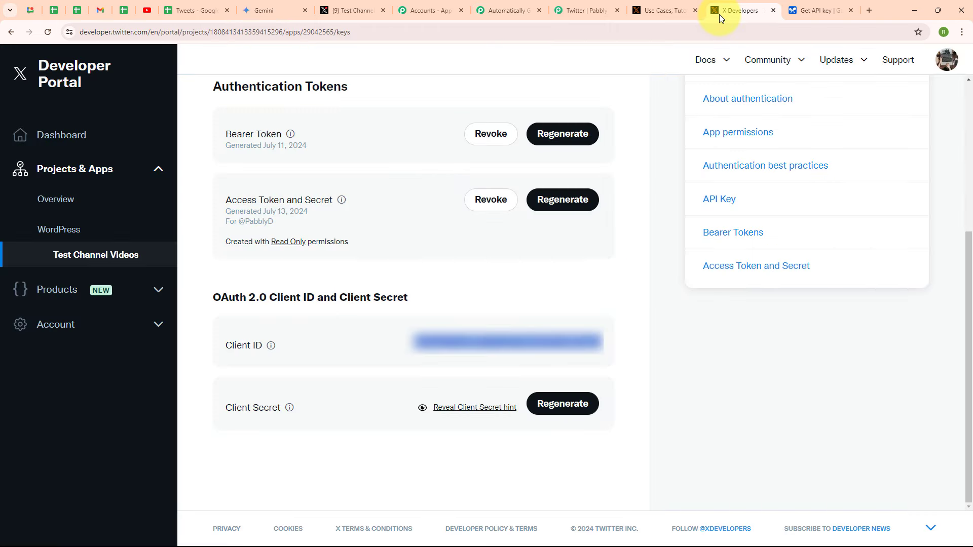
{"action": "left_click", "coordinate": [577, 410]}
{"action": "left_click", "coordinate": [448, 346]}
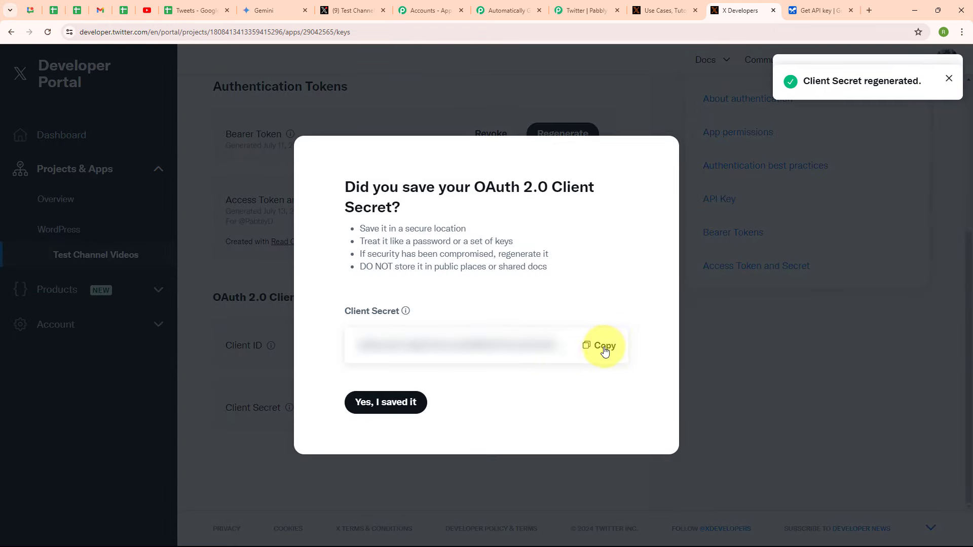
{"action": "left_click", "coordinate": [388, 406]}
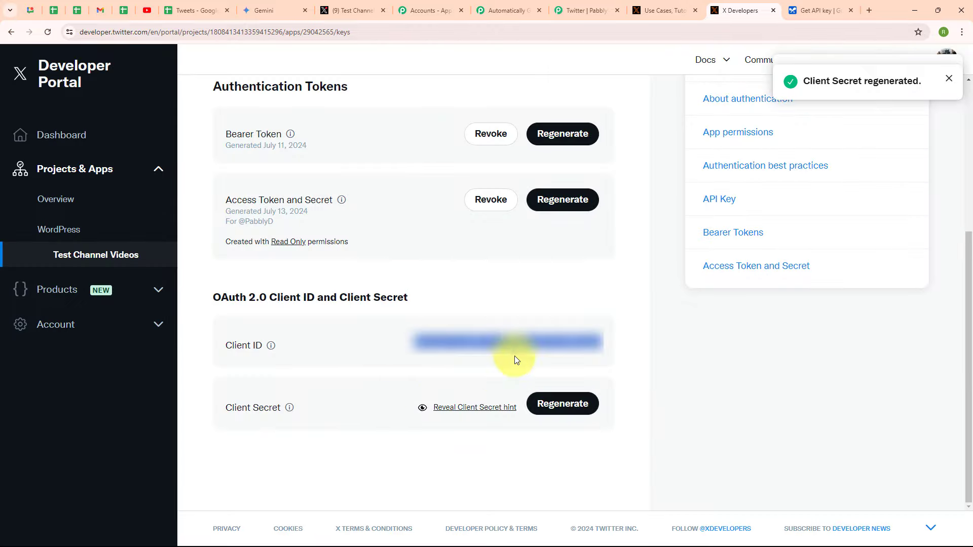
{"action": "left_click", "coordinate": [504, 10]}
{"action": "left_click", "coordinate": [438, 330]}
{"action": "key", "text": "ctrl+v"}
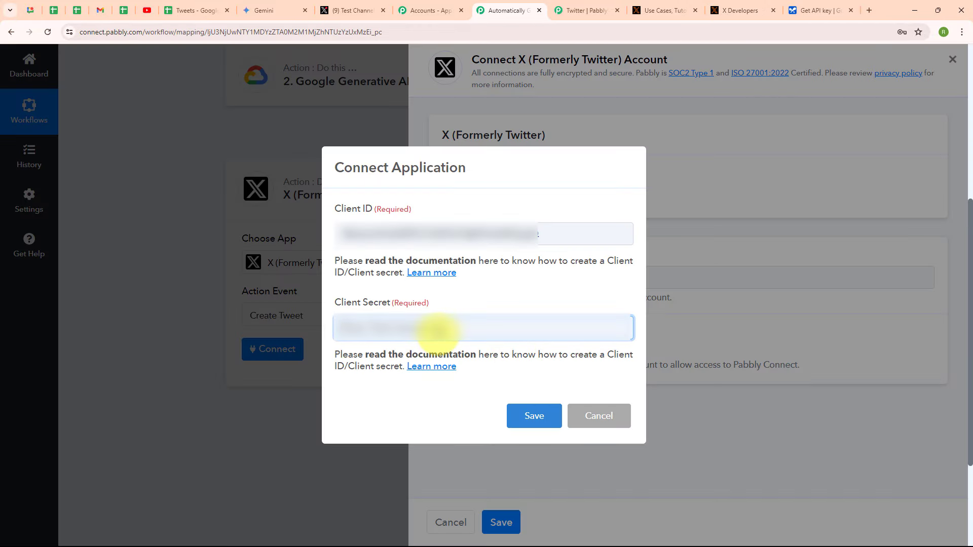
{"action": "key", "text": "ctrl+v"}
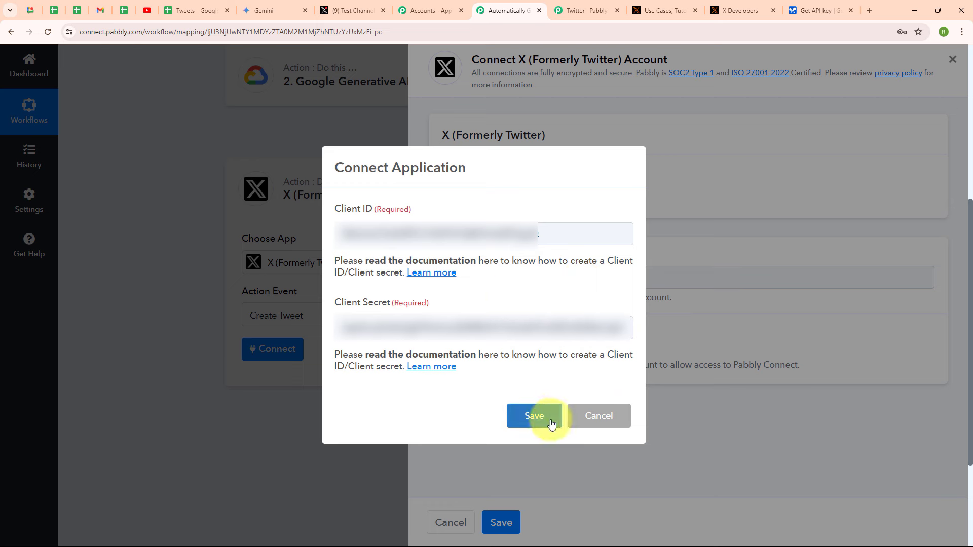
Step: Save the client credentials and authorize the Test Channel Videos app to access the X account
{"action": "left_click", "coordinate": [522, 416]}
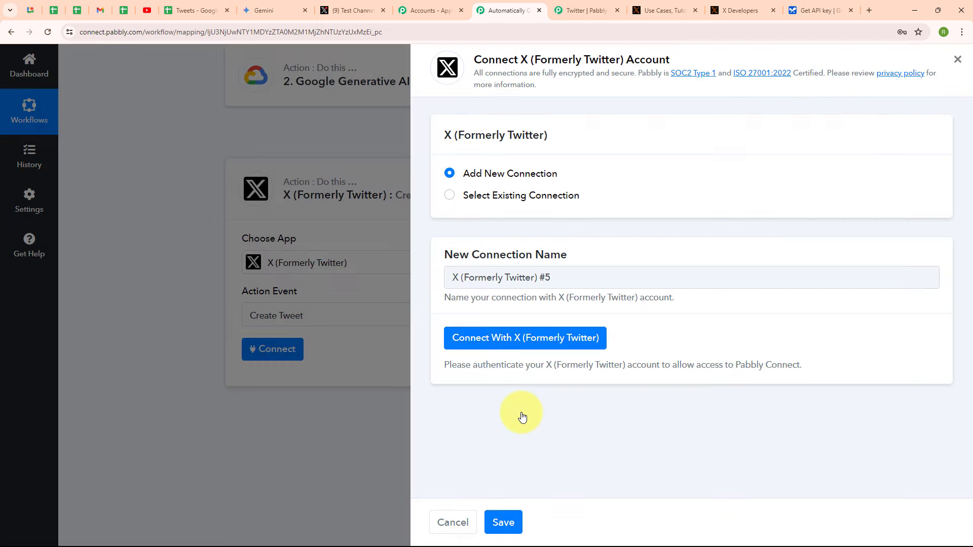
{"action": "scroll", "coordinate": [355, 229], "scroll_direction": "down", "scroll_amount": 3}
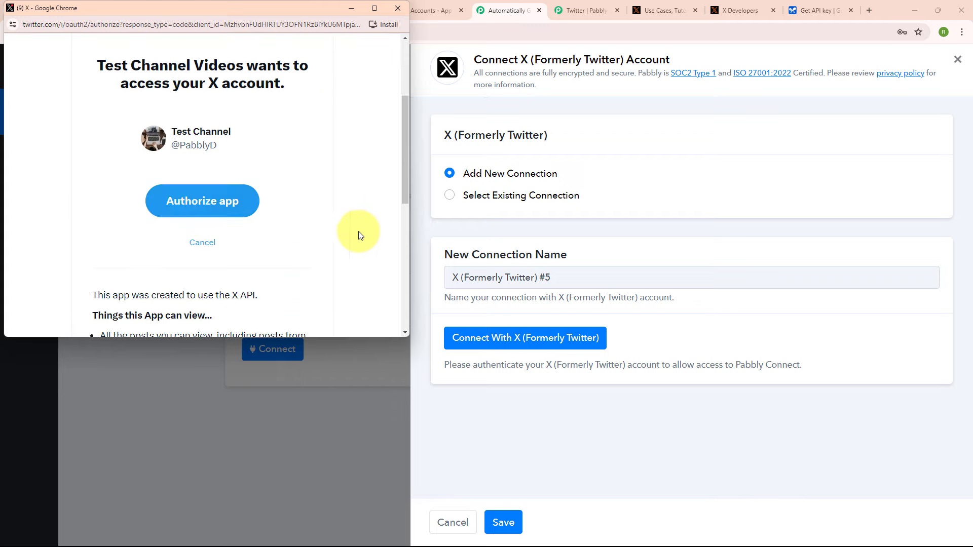
{"action": "left_click", "coordinate": [188, 200]}
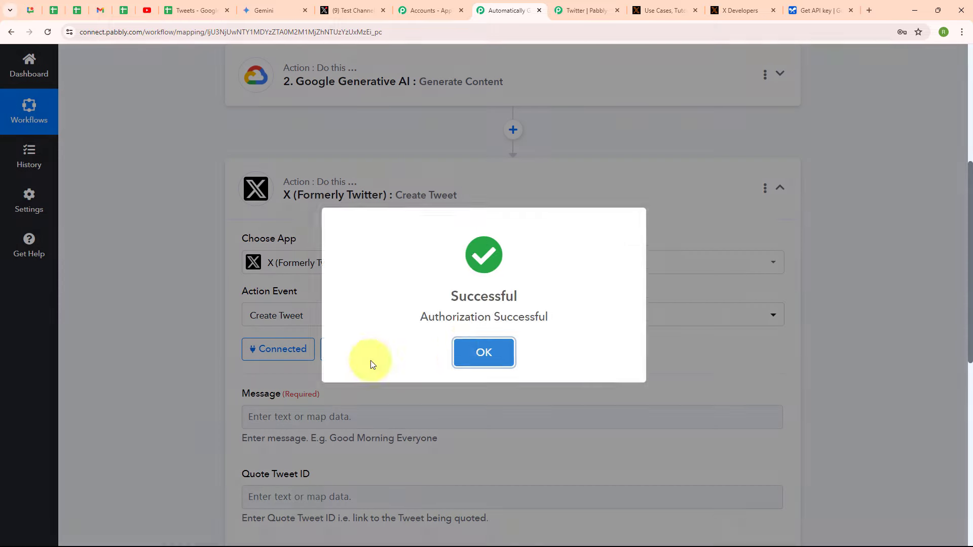
{"action": "left_click", "coordinate": [483, 352]}
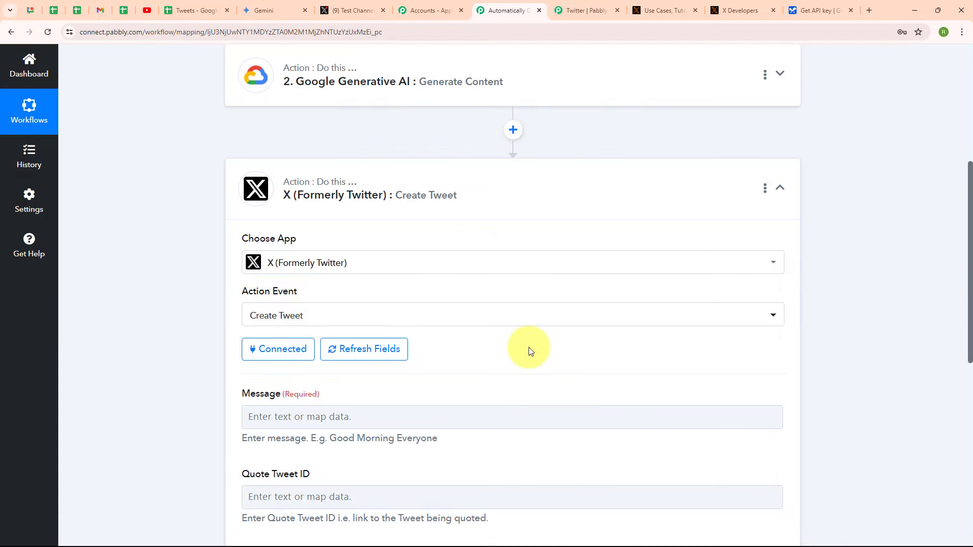
Step: Map the Google Generative AI response's Candidates 0 Content Parts 0 Text into the tweet's Message field
{"action": "scroll", "coordinate": [530, 350], "scroll_direction": "down", "scroll_amount": 1}
{"action": "scroll", "coordinate": [530, 350], "scroll_direction": "down", "scroll_amount": 3}
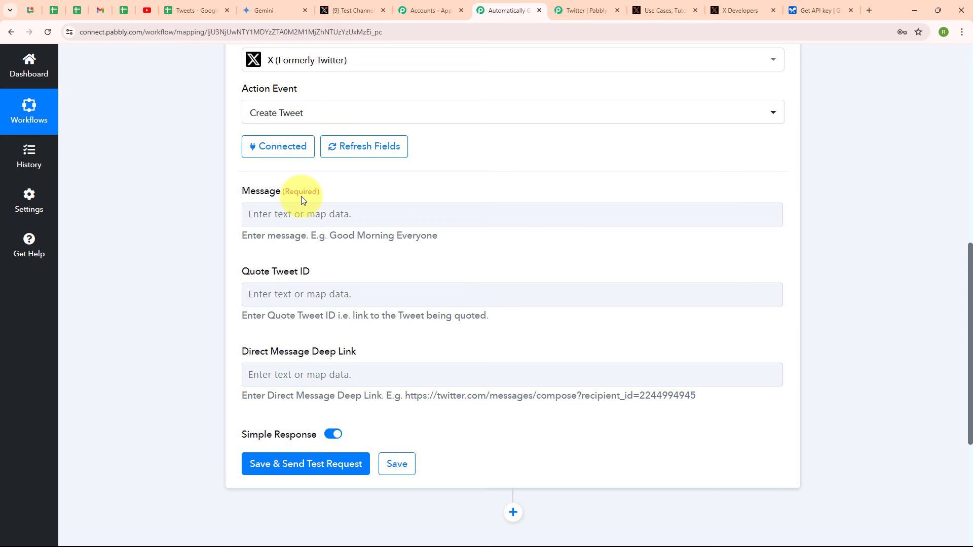
{"action": "left_click", "coordinate": [257, 215]}
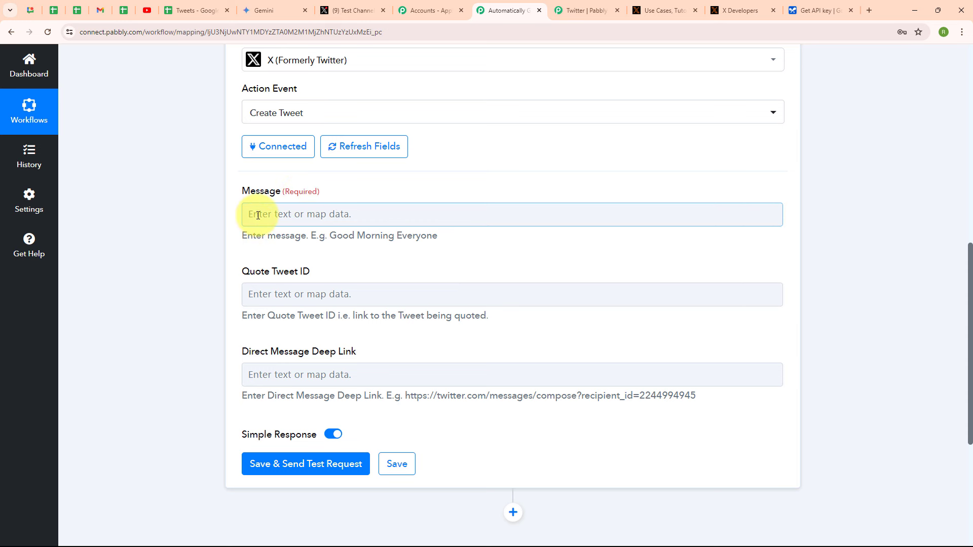
{"action": "left_click", "coordinate": [258, 215]}
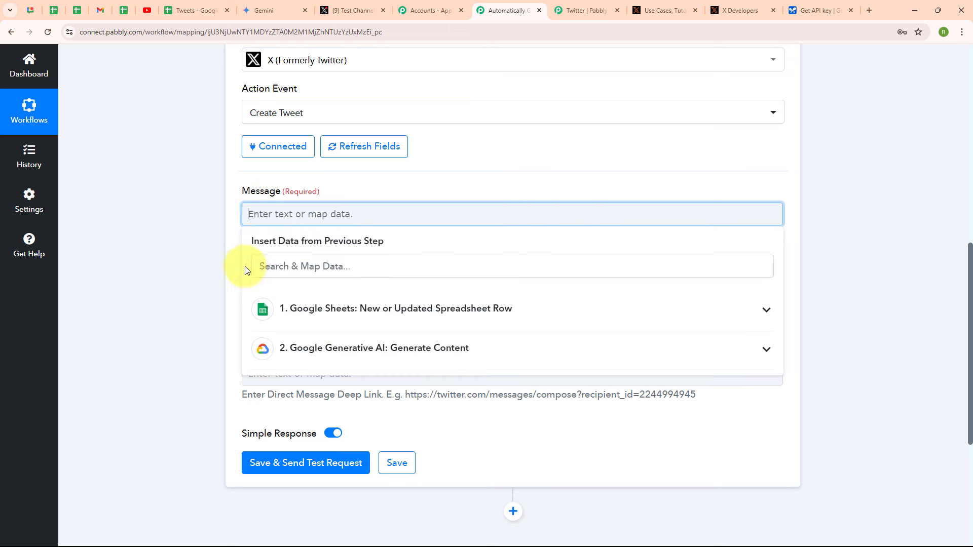
{"action": "left_click", "coordinate": [452, 355]}
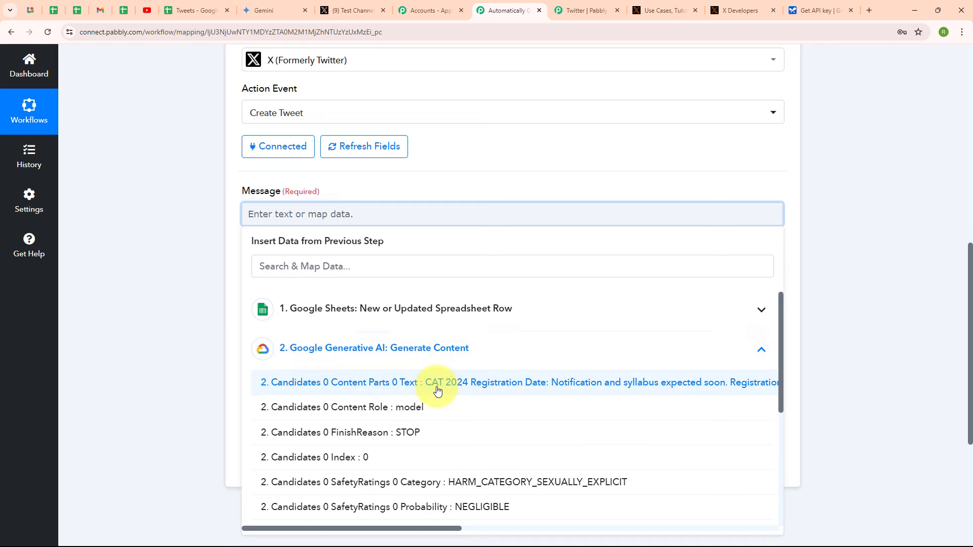
{"action": "left_click", "coordinate": [437, 391]}
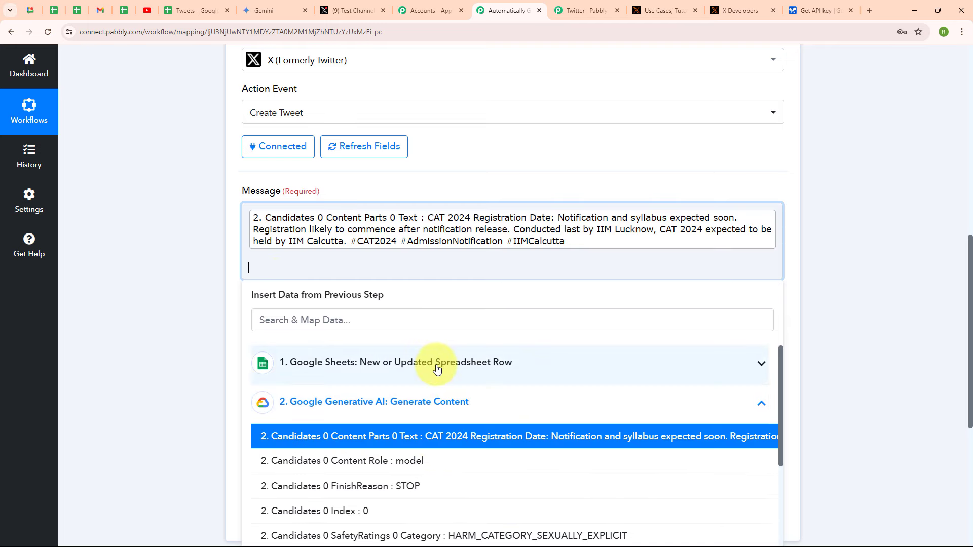
Step: Add the Link URL value from the Google Sheets trigger below the generated text in the Message field
{"action": "left_click", "coordinate": [438, 369]}
{"action": "scroll", "coordinate": [618, 410], "scroll_direction": "down", "scroll_amount": 1}
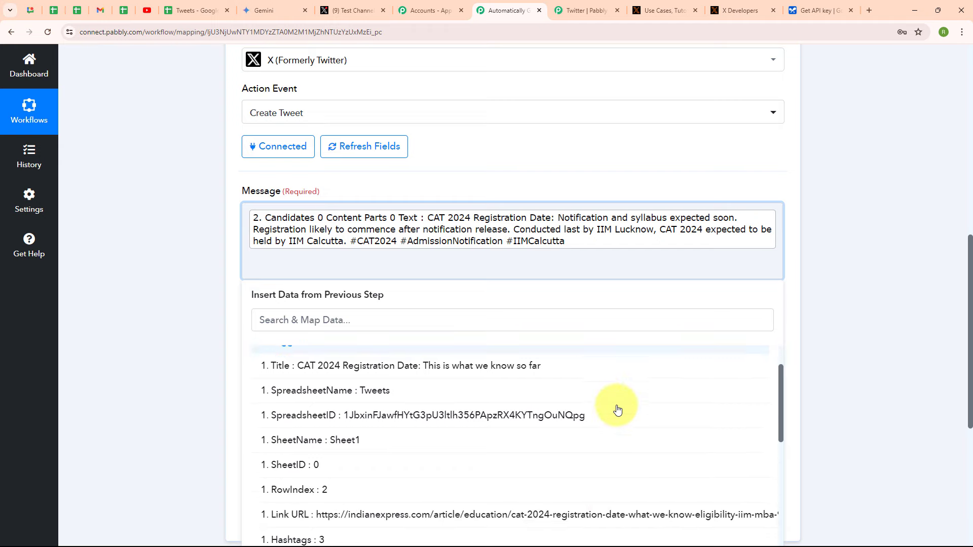
{"action": "scroll", "coordinate": [618, 410], "scroll_direction": "down", "scroll_amount": 1}
{"action": "left_click", "coordinate": [391, 467]}
{"action": "left_click", "coordinate": [170, 333]}
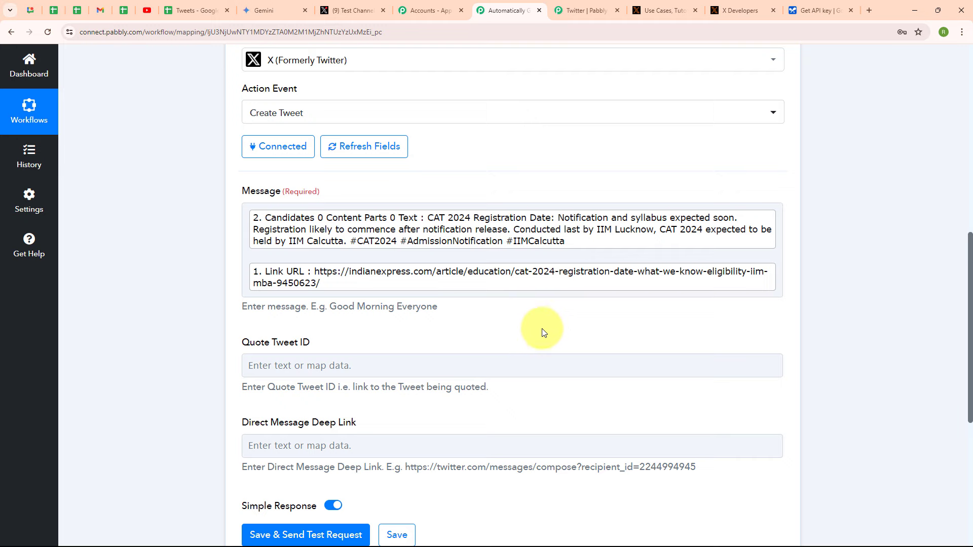
{"action": "scroll", "coordinate": [548, 332], "scroll_direction": "down", "scroll_amount": 2}
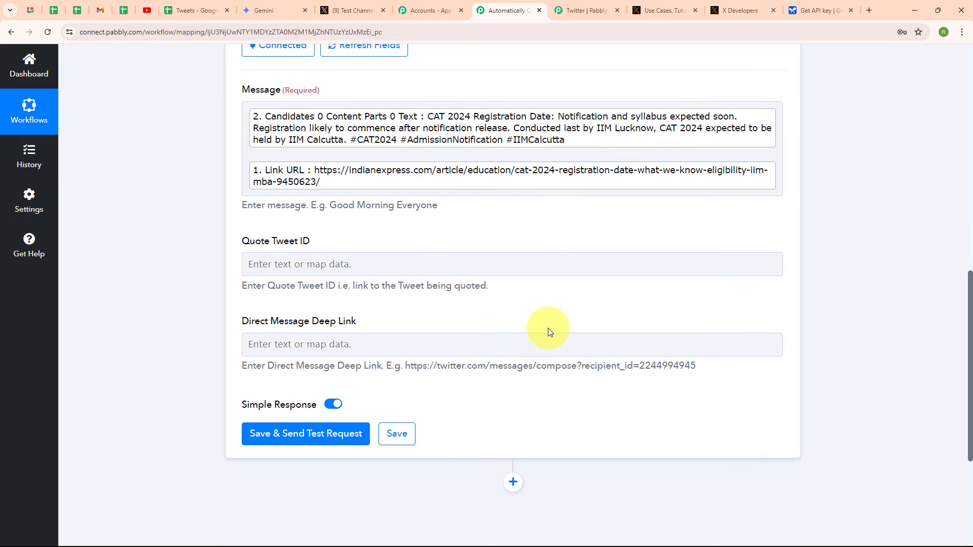
Step: Save the Create Tweet action and send a test request with the mapped message, leaving Quote Tweet ID and Direct Message Deep Link empty
{"action": "left_click", "coordinate": [251, 342]}
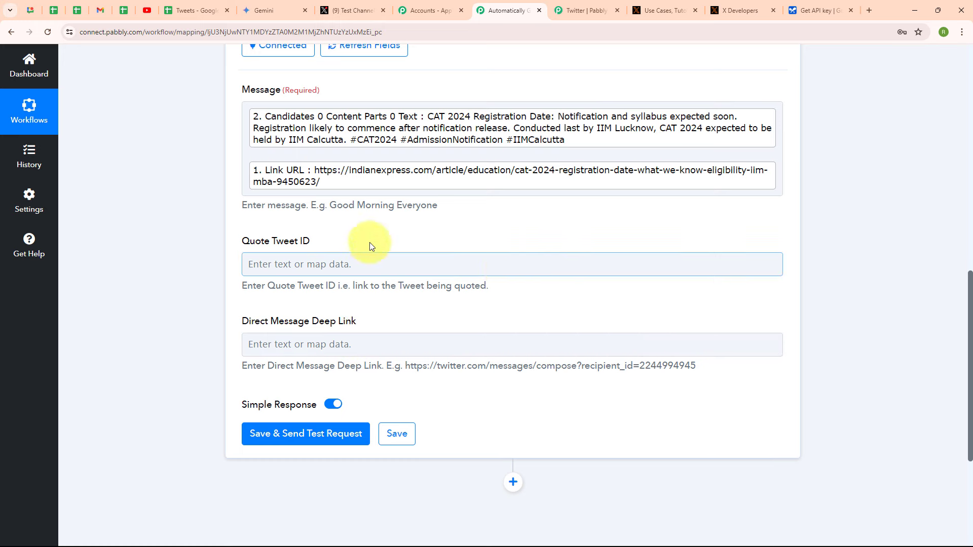
{"action": "left_click", "coordinate": [276, 434]}
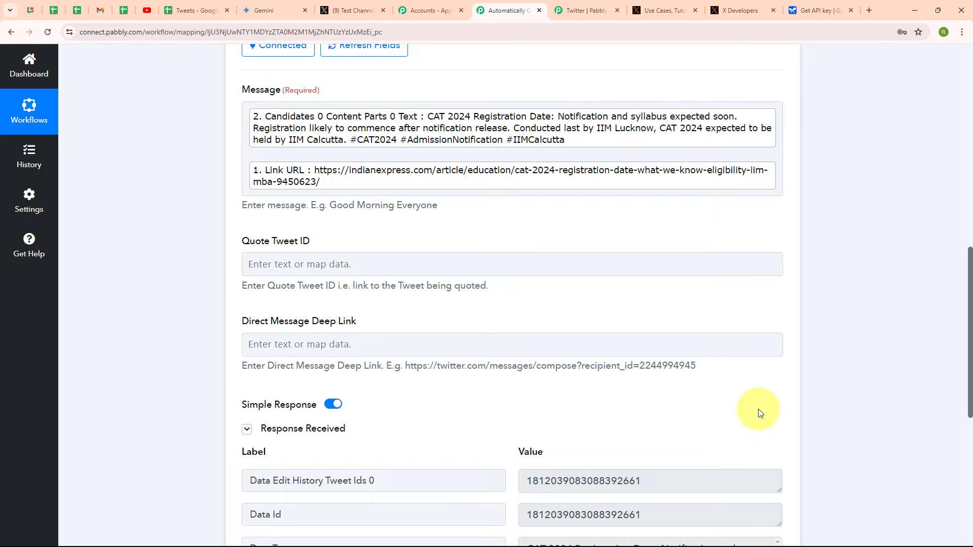
{"action": "scroll", "coordinate": [756, 408], "scroll_direction": "down", "scroll_amount": 5}
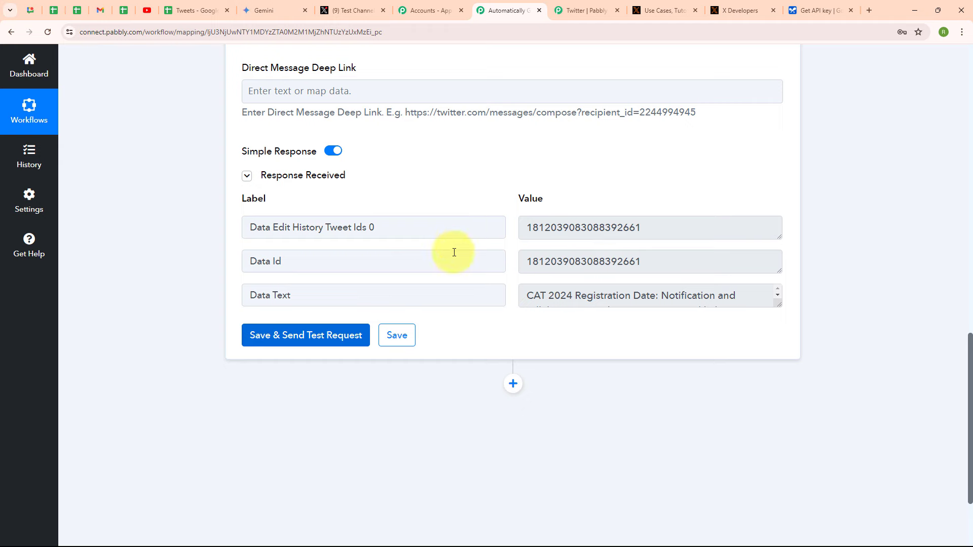
Step: Switch to X, reload the Test Channel profile to check its latest post, and return to the Pabbly Connect workflow
{"action": "left_click", "coordinate": [333, 7]}
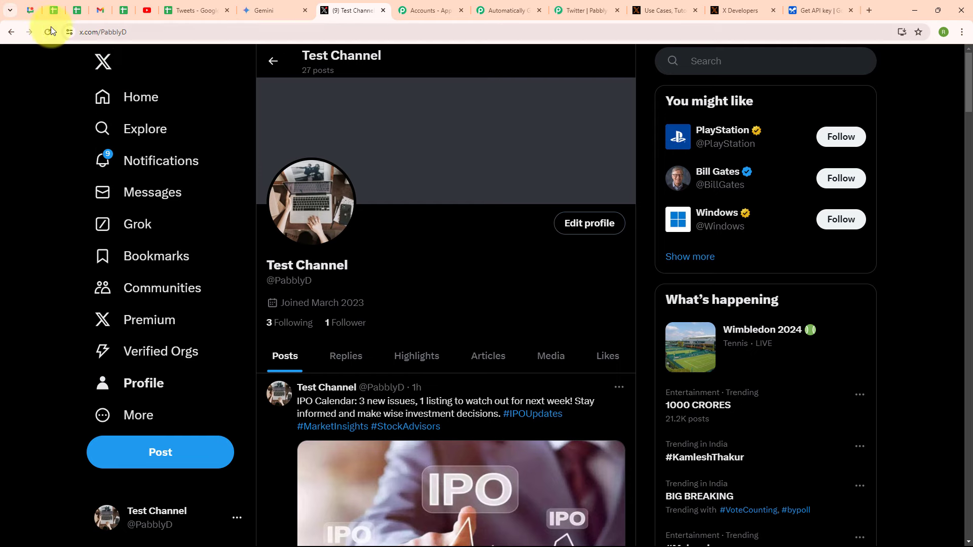
{"action": "left_click", "coordinate": [48, 30]}
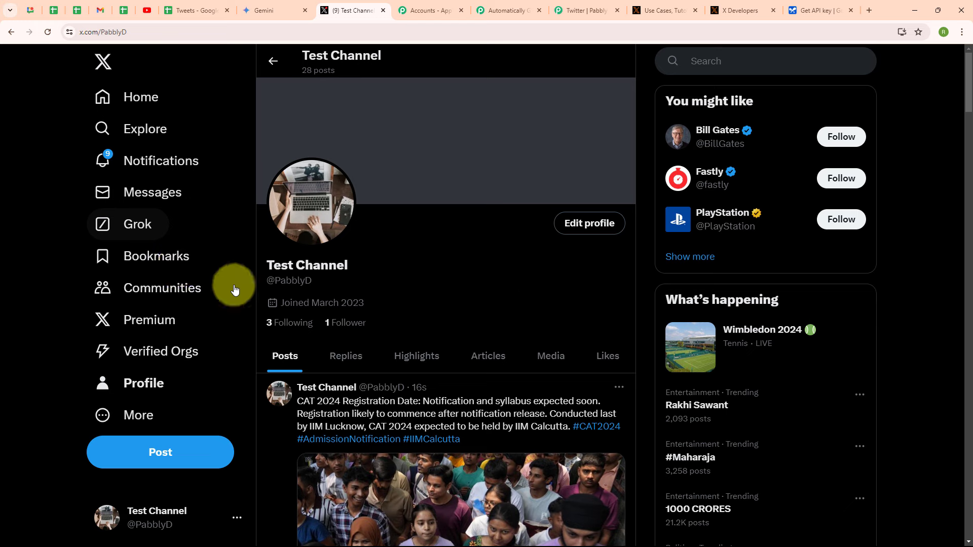
{"action": "scroll", "coordinate": [540, 299], "scroll_direction": "down", "scroll_amount": 2}
{"action": "scroll", "coordinate": [540, 299], "scroll_direction": "down", "scroll_amount": 1}
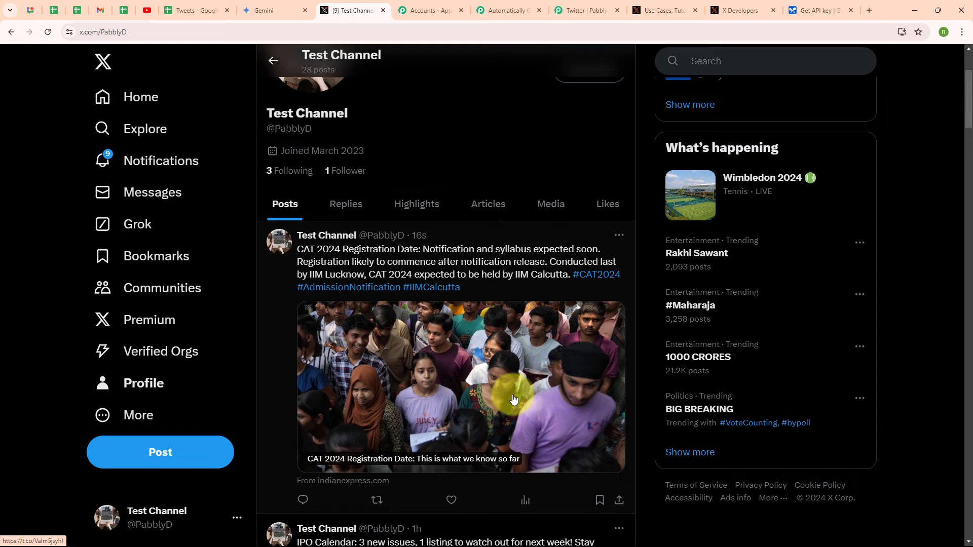
{"action": "left_click", "coordinate": [494, 11]}
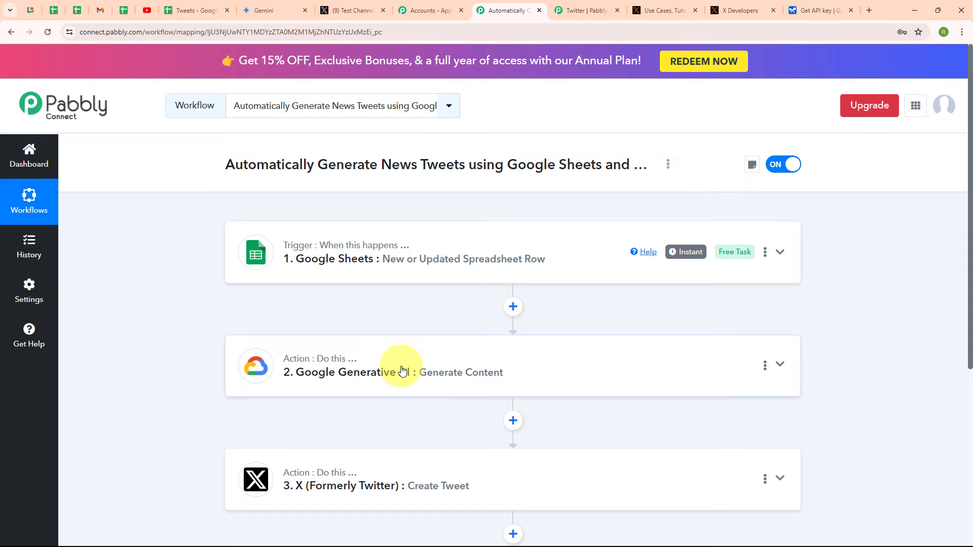
Step: In the Tweets Google Sheet, fill row 3 with the title "UGC-NET 2024 ‘paper leak’: Evidence was doctored, finds CBI investigation" and paste the article text as Content
{"action": "left_click", "coordinate": [192, 13]}
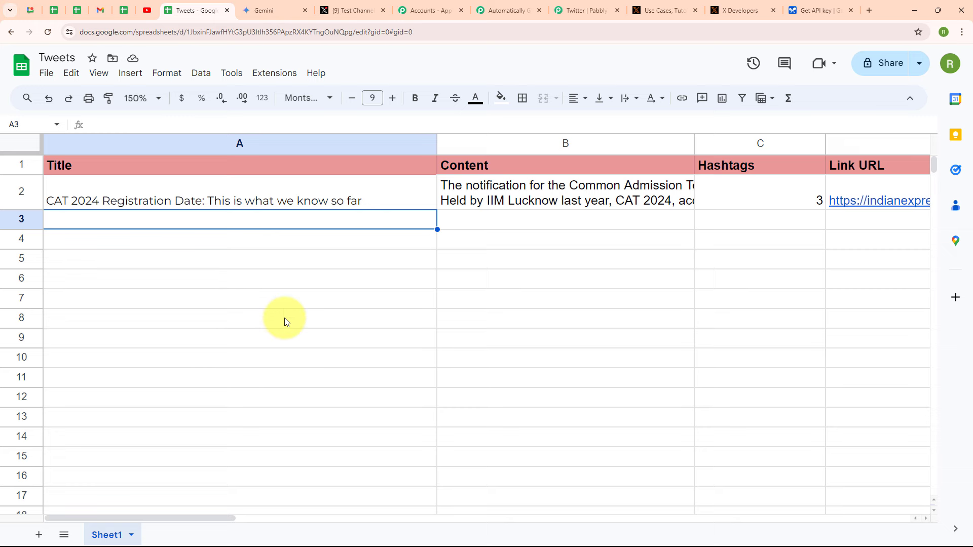
{"action": "type", "text": "UGC-NET 2024 ‘paper leak’: Evidence was doctored, finds CBI investigation"}
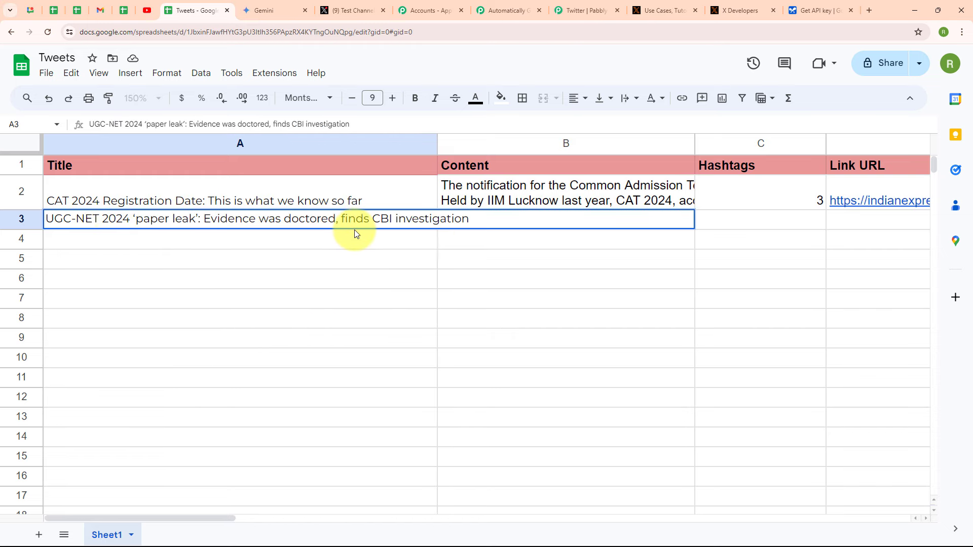
{"action": "key", "text": "Return"}
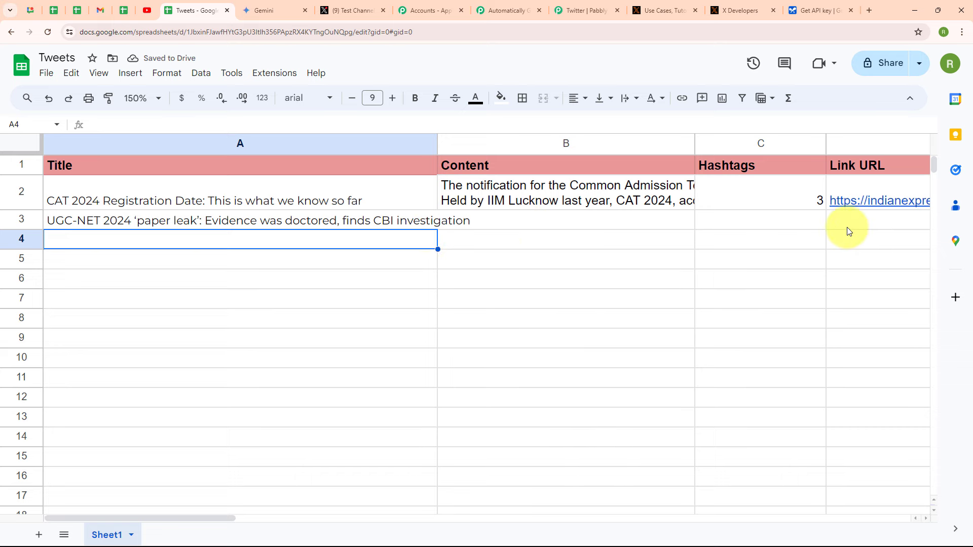
{"action": "double_click", "coordinate": [556, 223]}
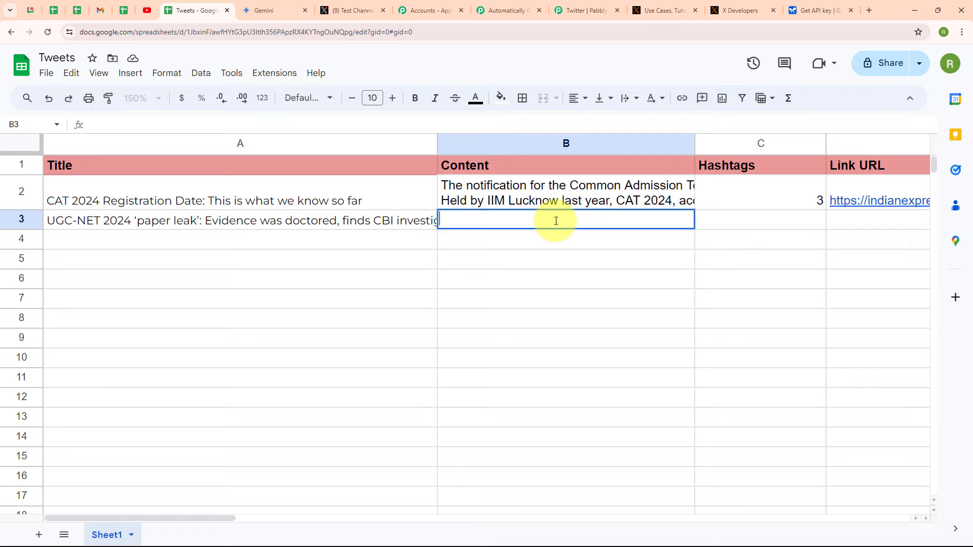
{"action": "key", "text": "ctrl+v"}
{"action": "left_click", "coordinate": [379, 266]}
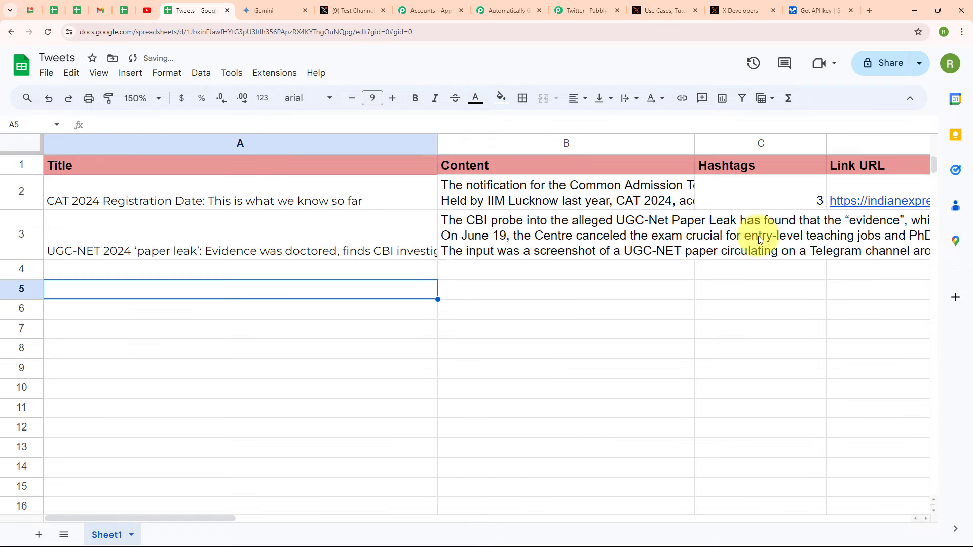
{"action": "double_click", "coordinate": [759, 235]}
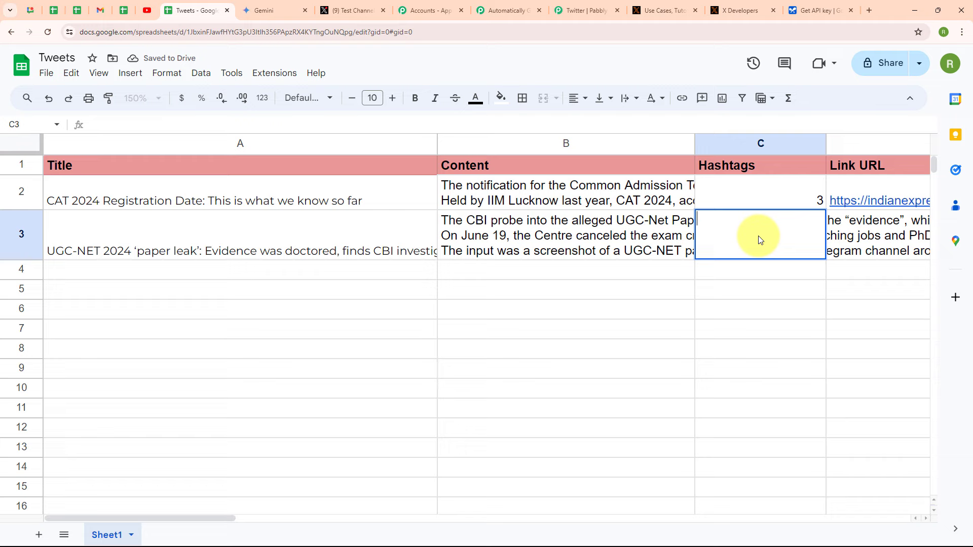
{"action": "type", "text": "2"}
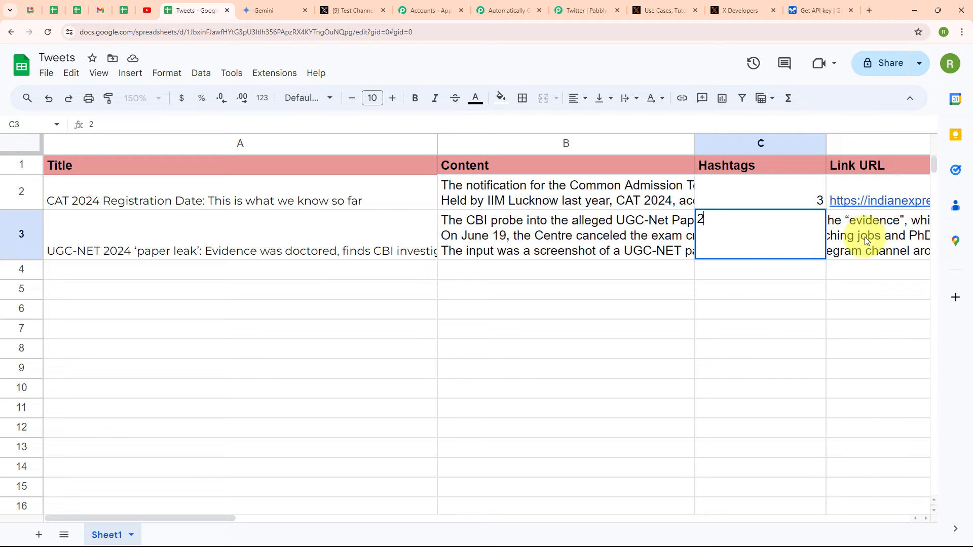
{"action": "double_click", "coordinate": [864, 236]}
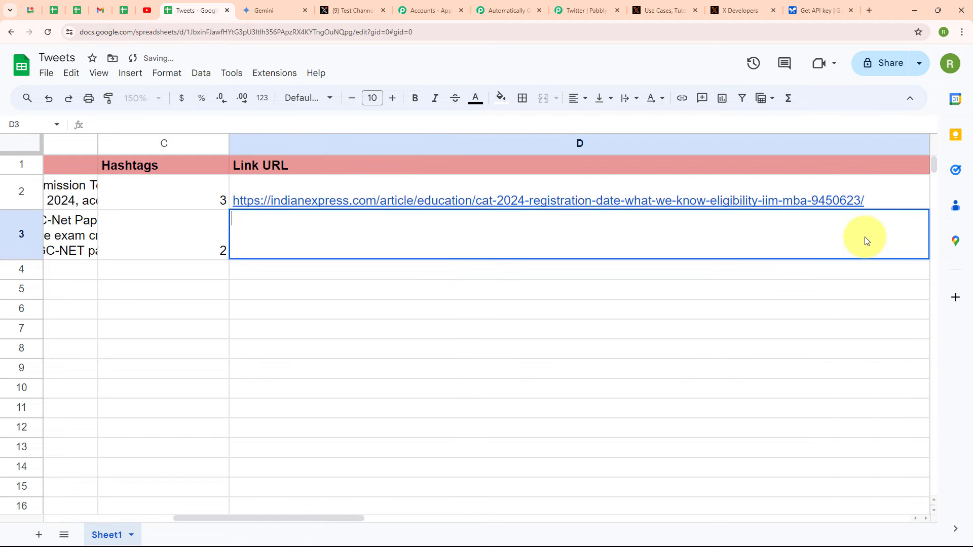
{"action": "type", "text": "https://indianexpress.com/article/education/ugc-net-paper-leak-evidence-was-doctored-finds-cbi-investigation-9445739/"}
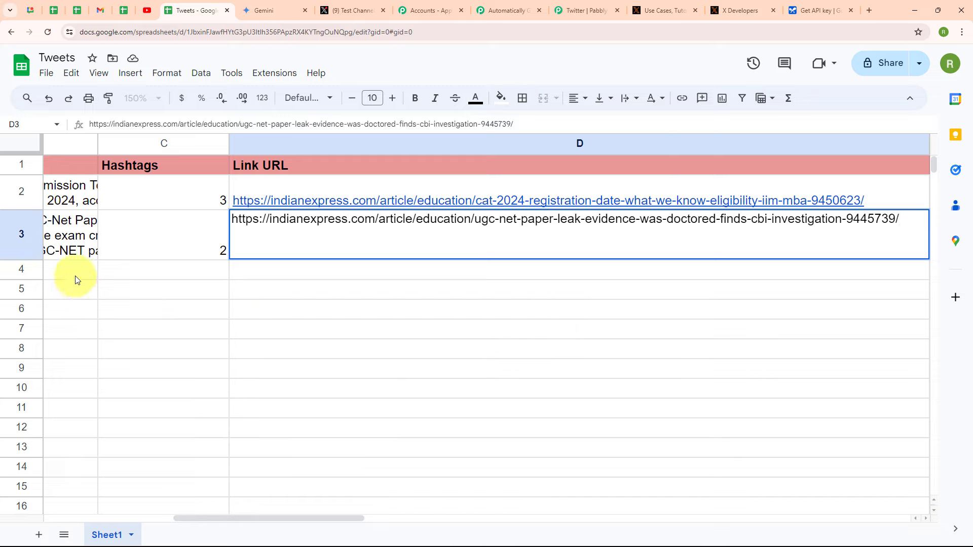
{"action": "key", "text": "Return"}
{"action": "left_click_drag", "start_coordinate": [217, 520], "coordinate": [13, 527]}
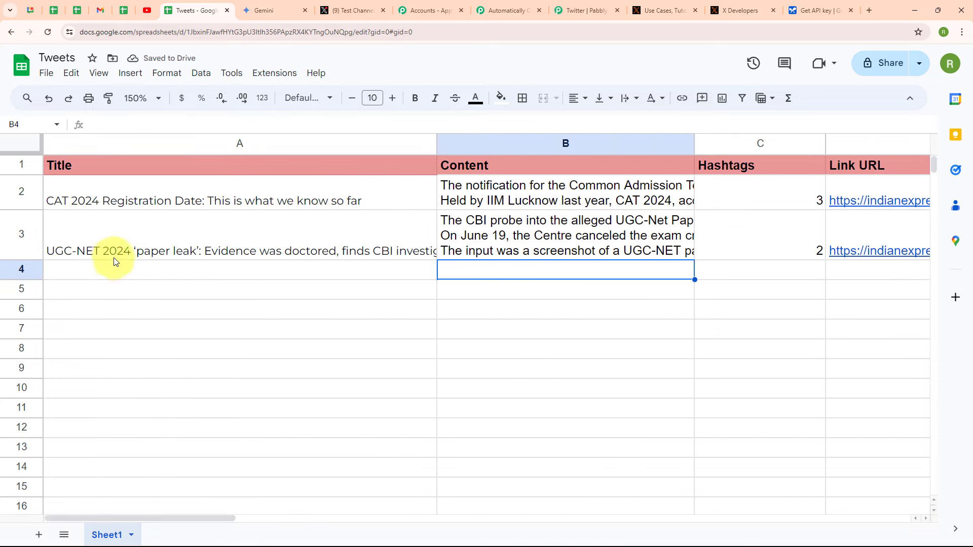
Step: Check the reloaded Test Channel profile on X for the UGC-NET tweet, and go back to the Pabbly Connect workflow overview
{"action": "left_click", "coordinate": [360, 7]}
{"action": "left_click", "coordinate": [48, 32]}
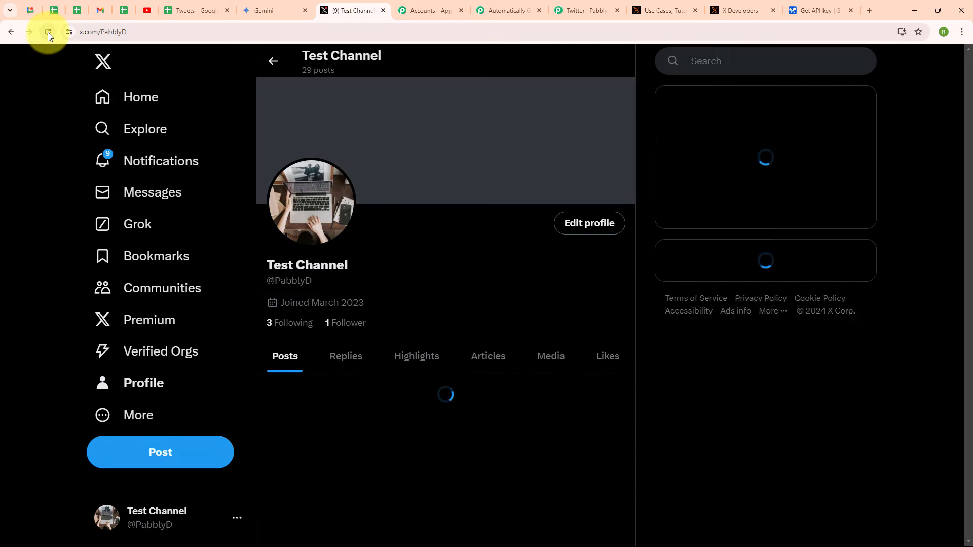
{"action": "scroll", "coordinate": [549, 293], "scroll_direction": "down", "scroll_amount": 3}
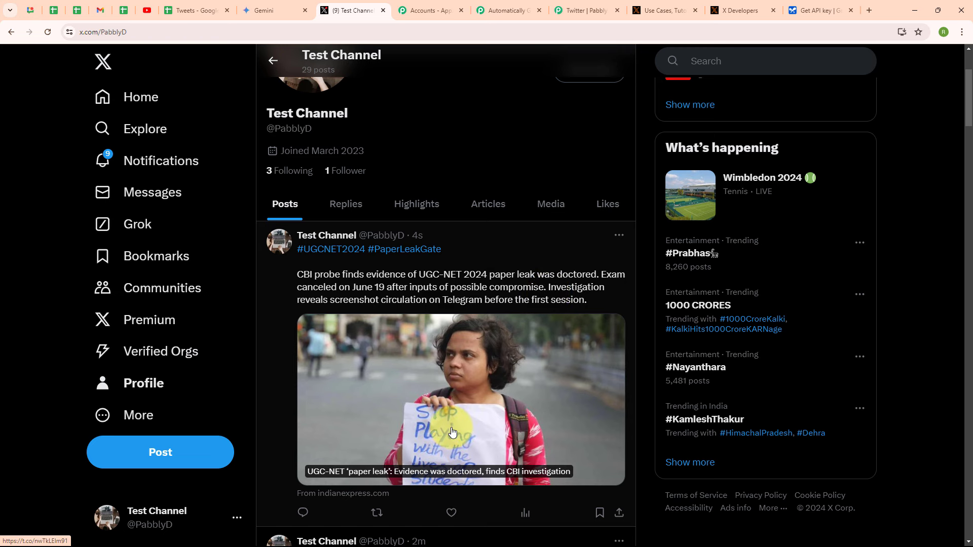
{"action": "left_click", "coordinate": [507, 8]}
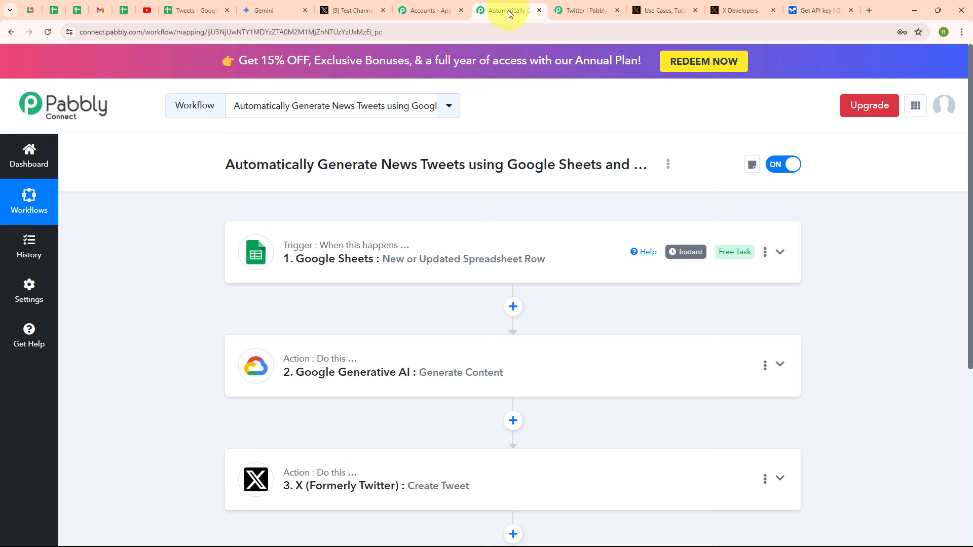
{"action": "mouse_move", "coordinate": [292, 252]}
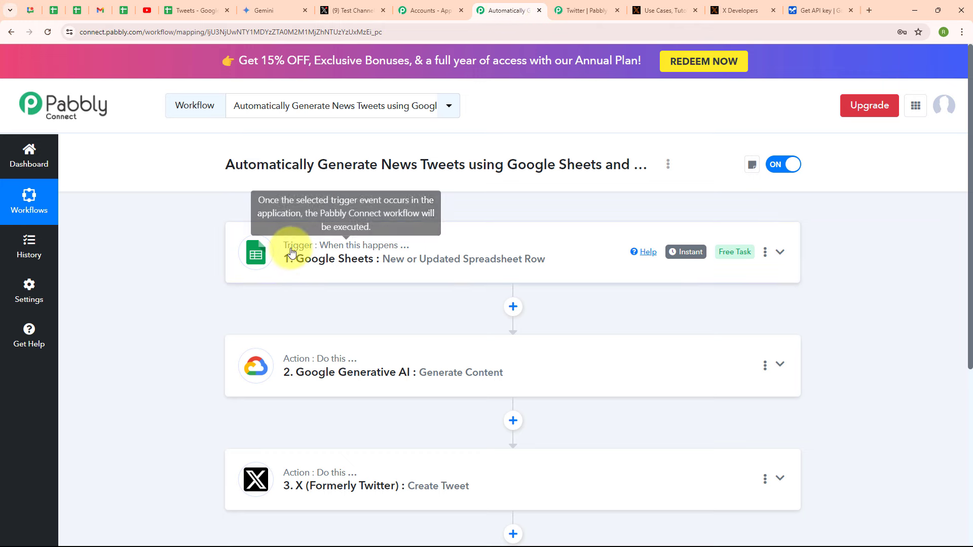